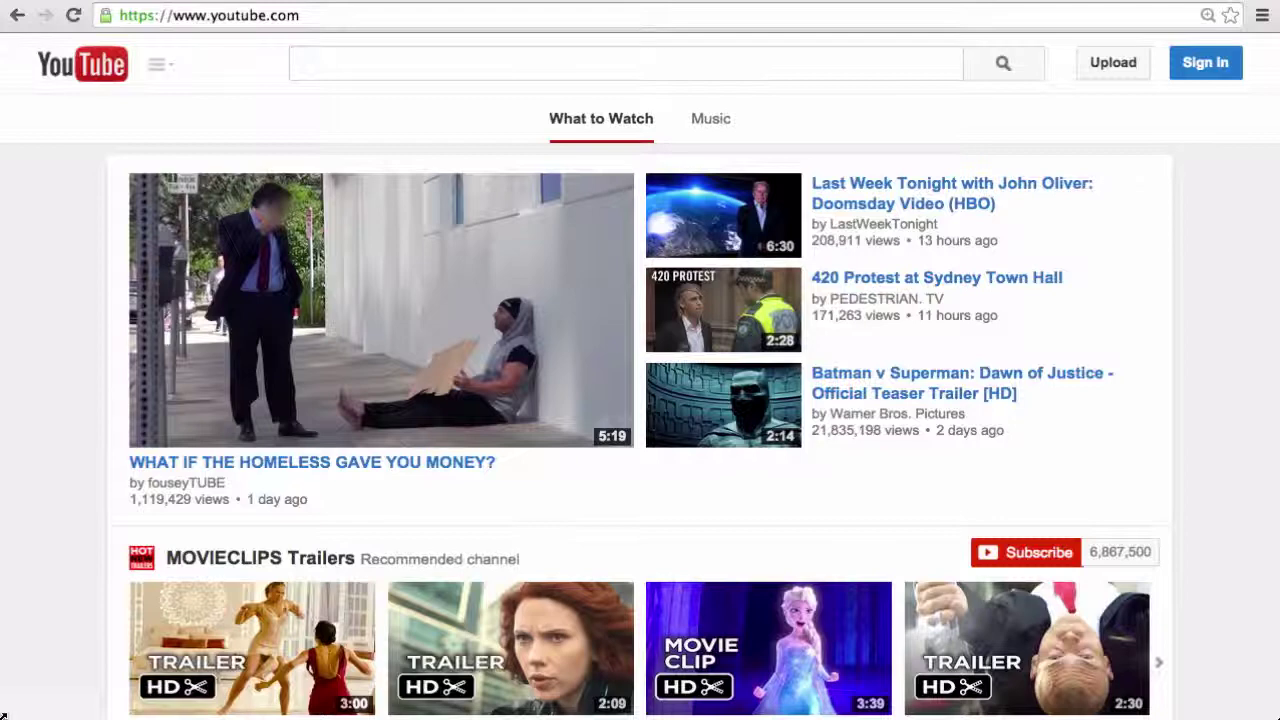
Search YouTube for 'think and grow rich audiobook full' using the suggestion list.
{"action": "left_click", "coordinate": [309, 74]}
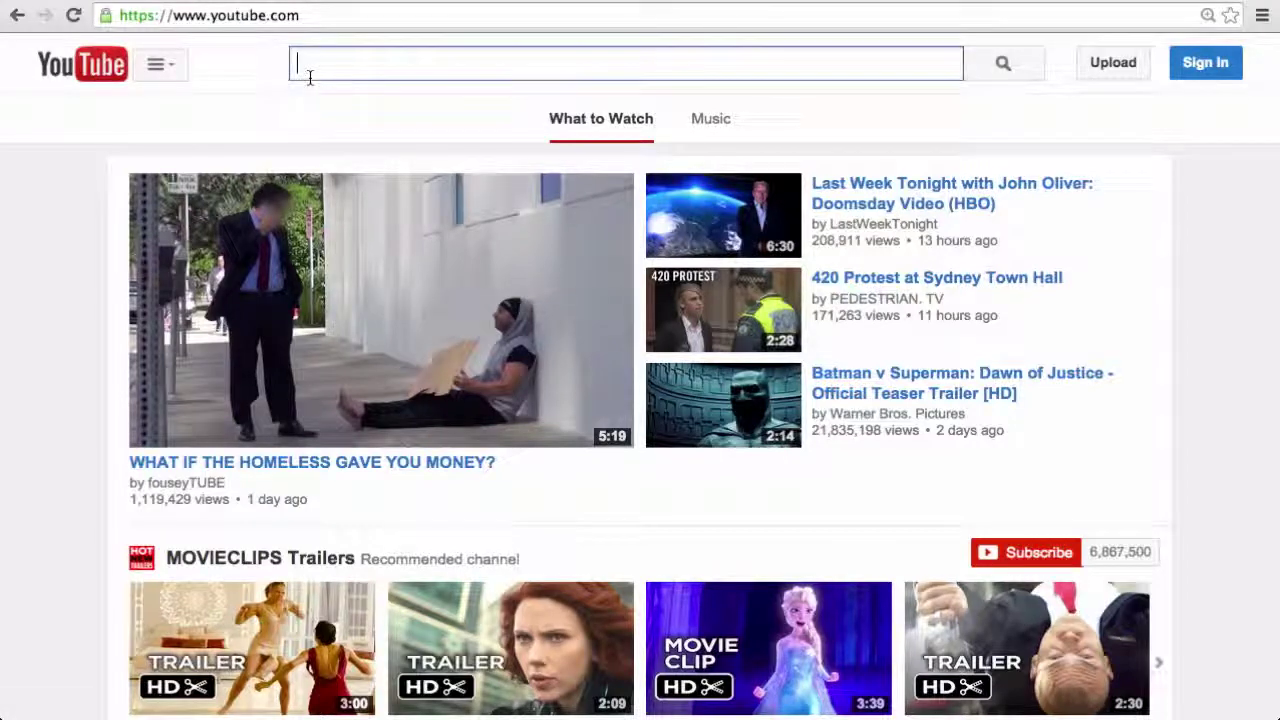
{"action": "type", "text": "think and"}
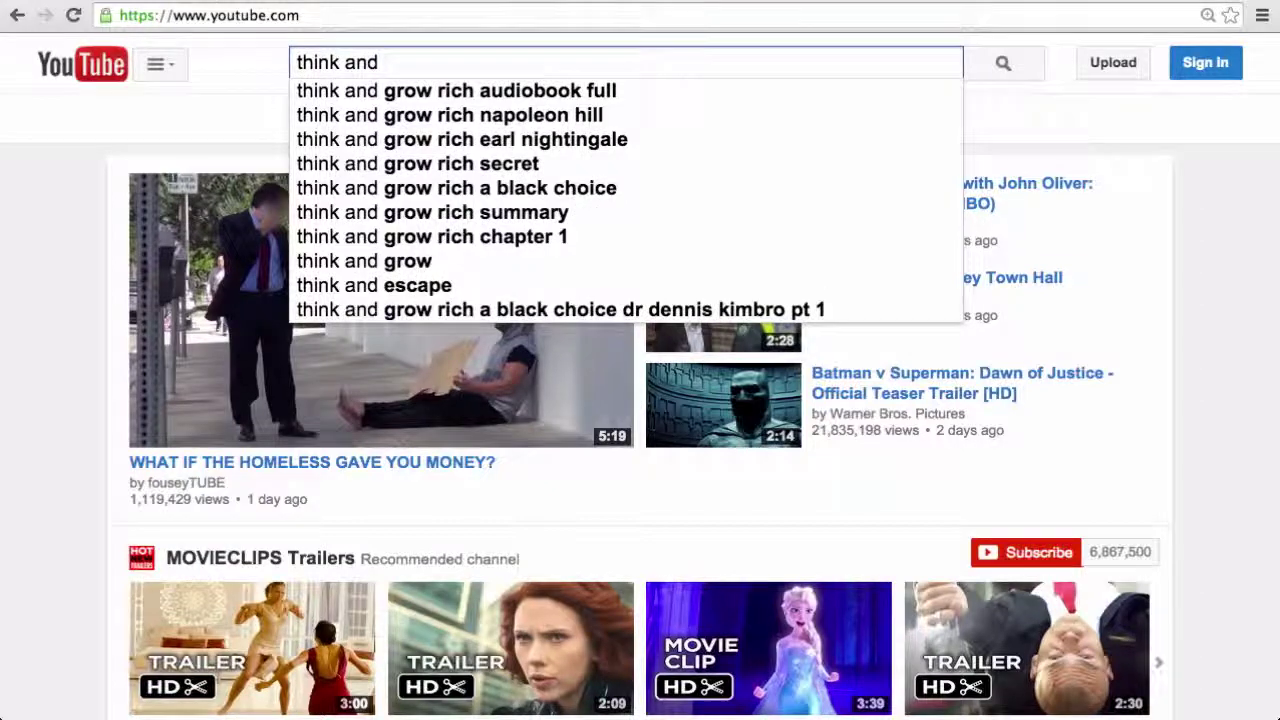
{"action": "key", "text": "Down"}
{"action": "key", "text": "Return"}
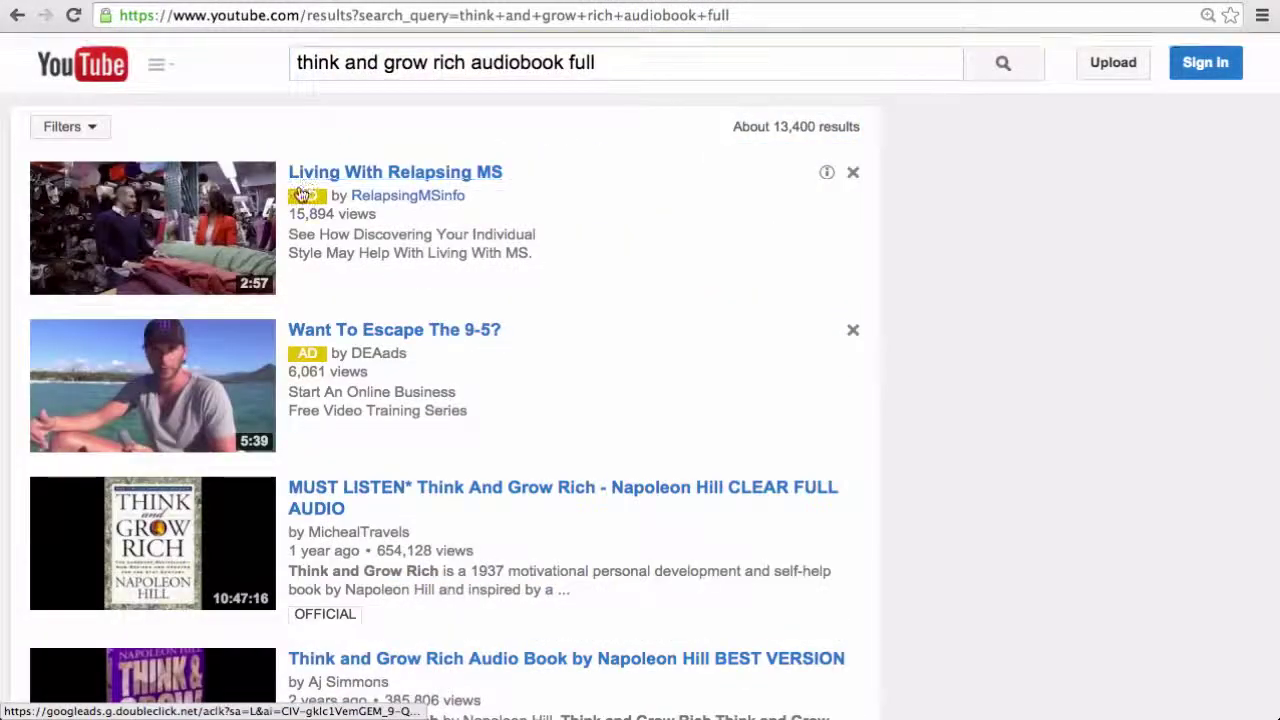
Open the MUST LISTEN Think And Grow Rich audiobook video and pause it near the start.
{"action": "scroll", "coordinate": [301, 194], "scroll_direction": "down", "scroll_amount": 2}
{"action": "scroll", "coordinate": [301, 194], "scroll_direction": "down", "scroll_amount": 3}
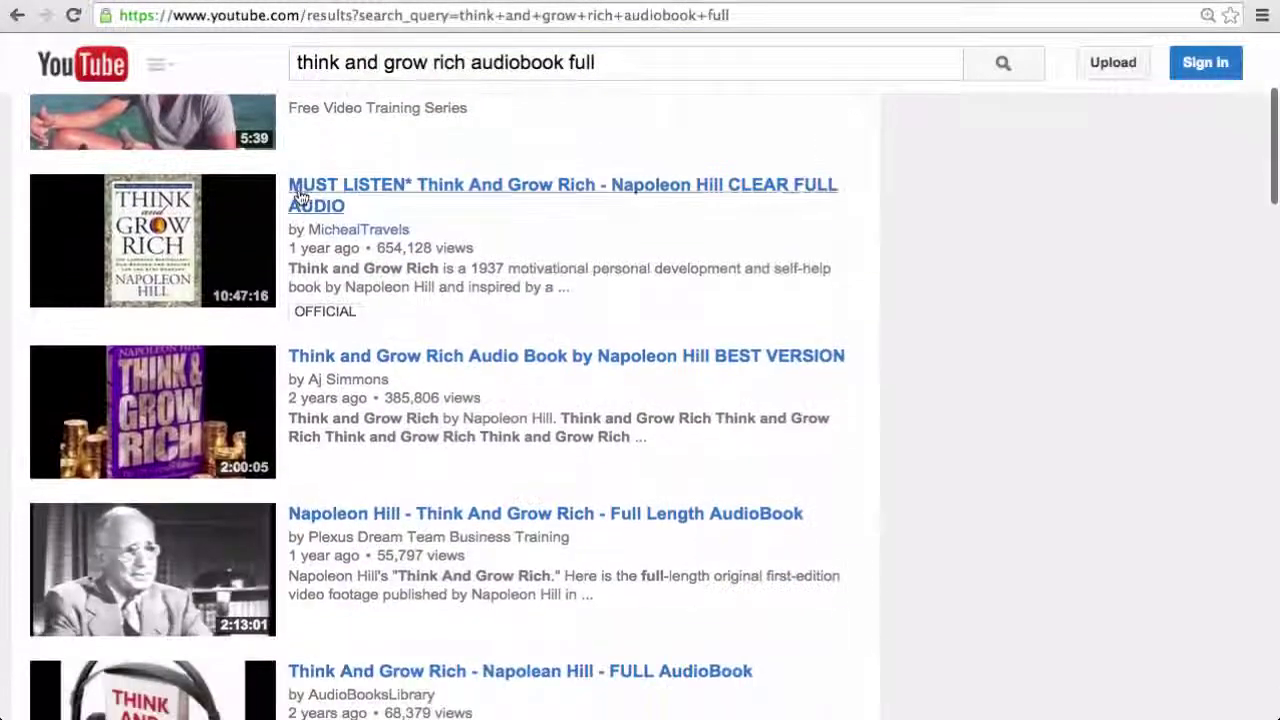
{"action": "left_click", "coordinate": [254, 242]}
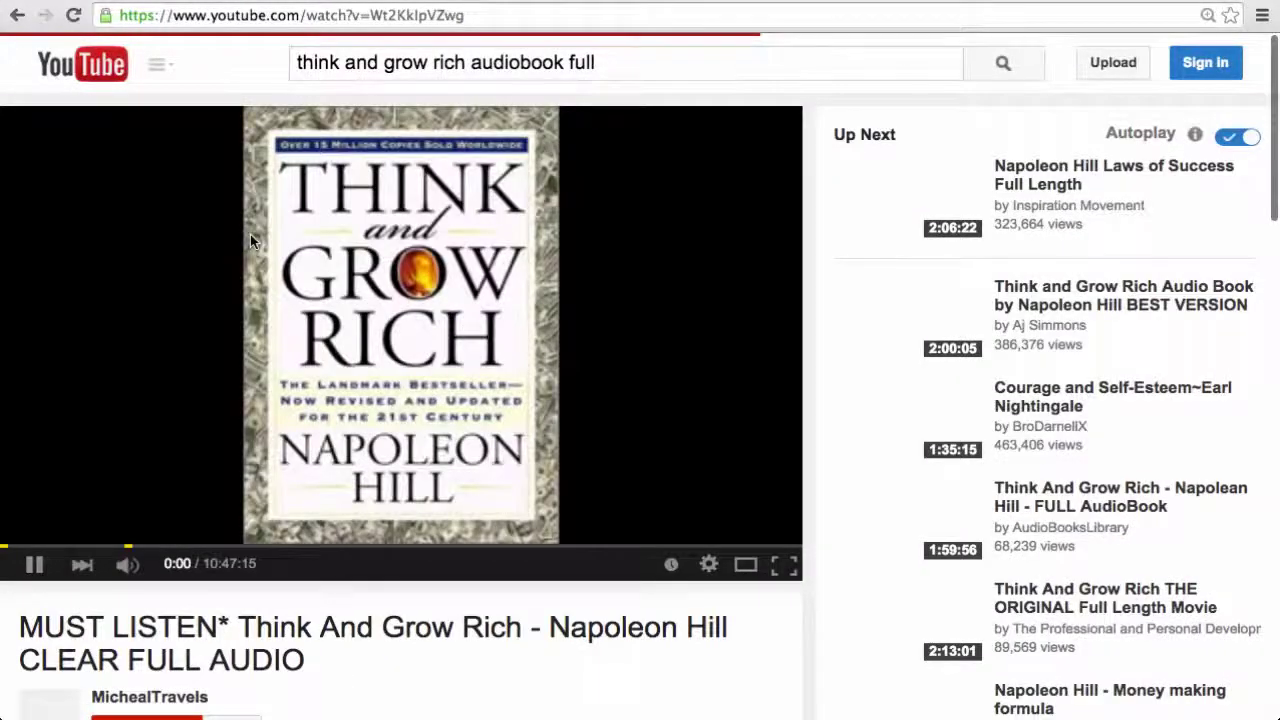
{"action": "left_click", "coordinate": [26, 568]}
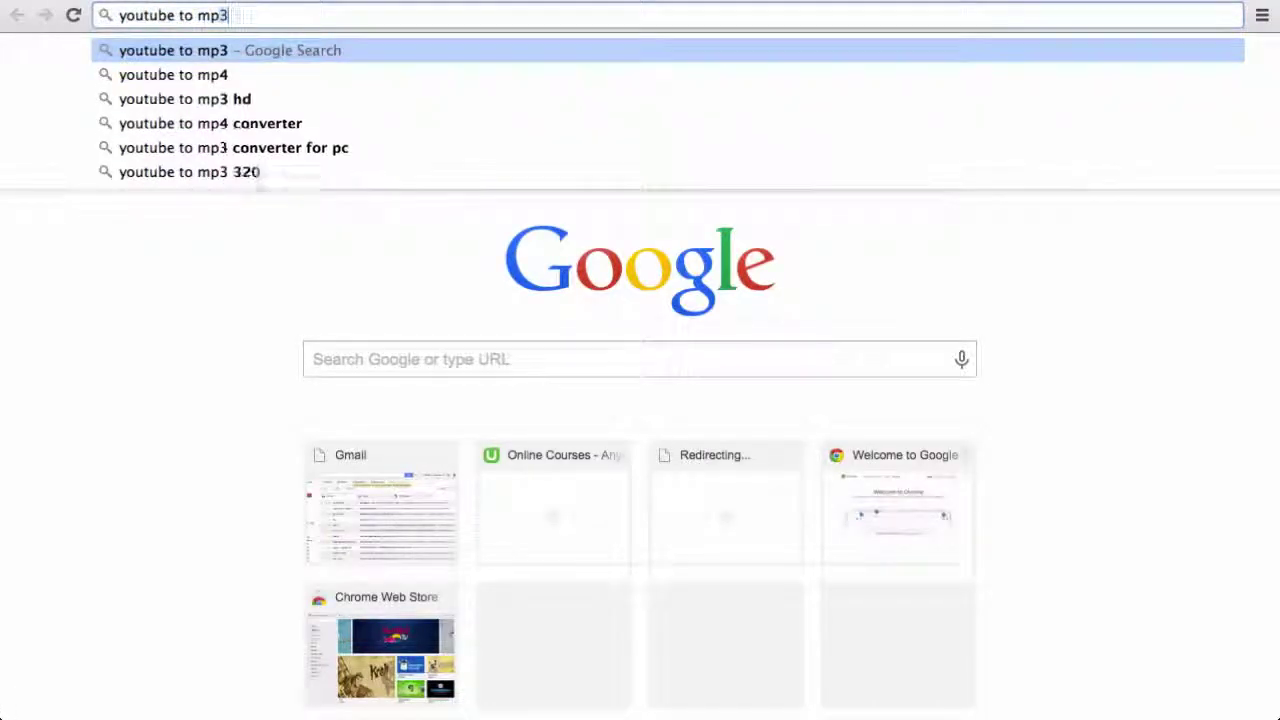
Search Google for 'youtube to mp3 converter' and scroll through the converter sites listed.
{"action": "type", "text": "erter"}
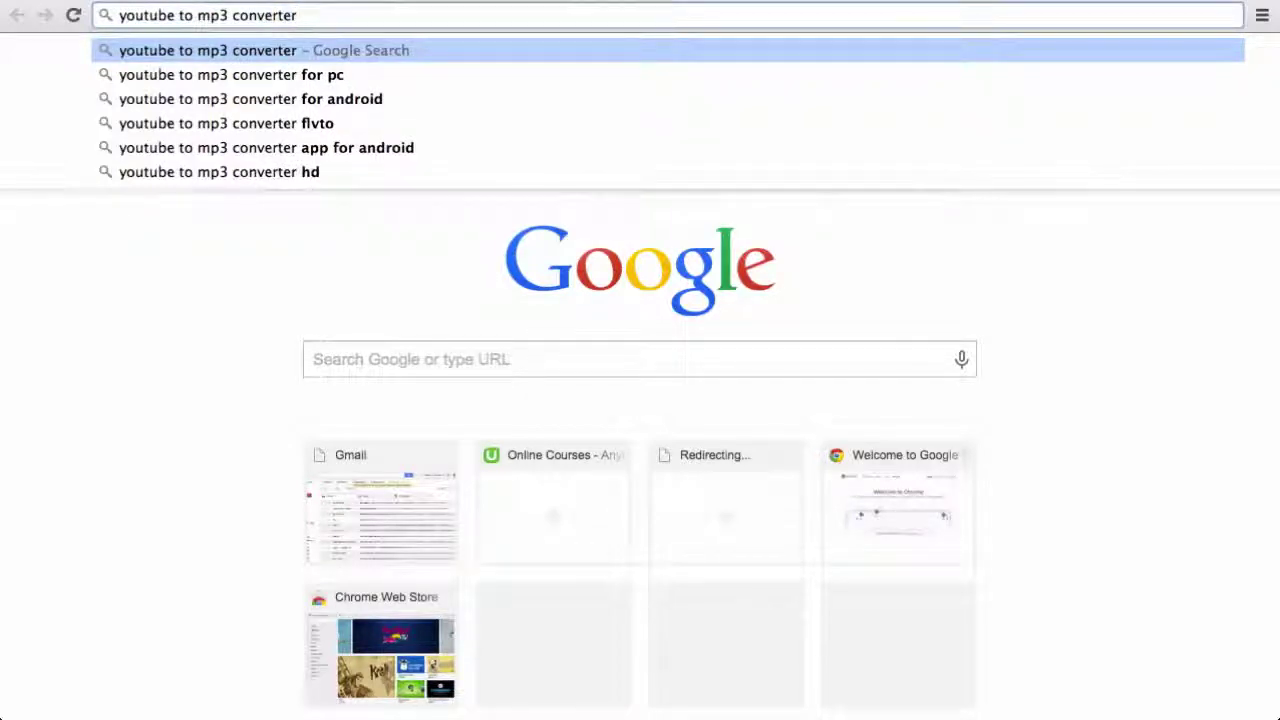
{"action": "key", "text": "Return"}
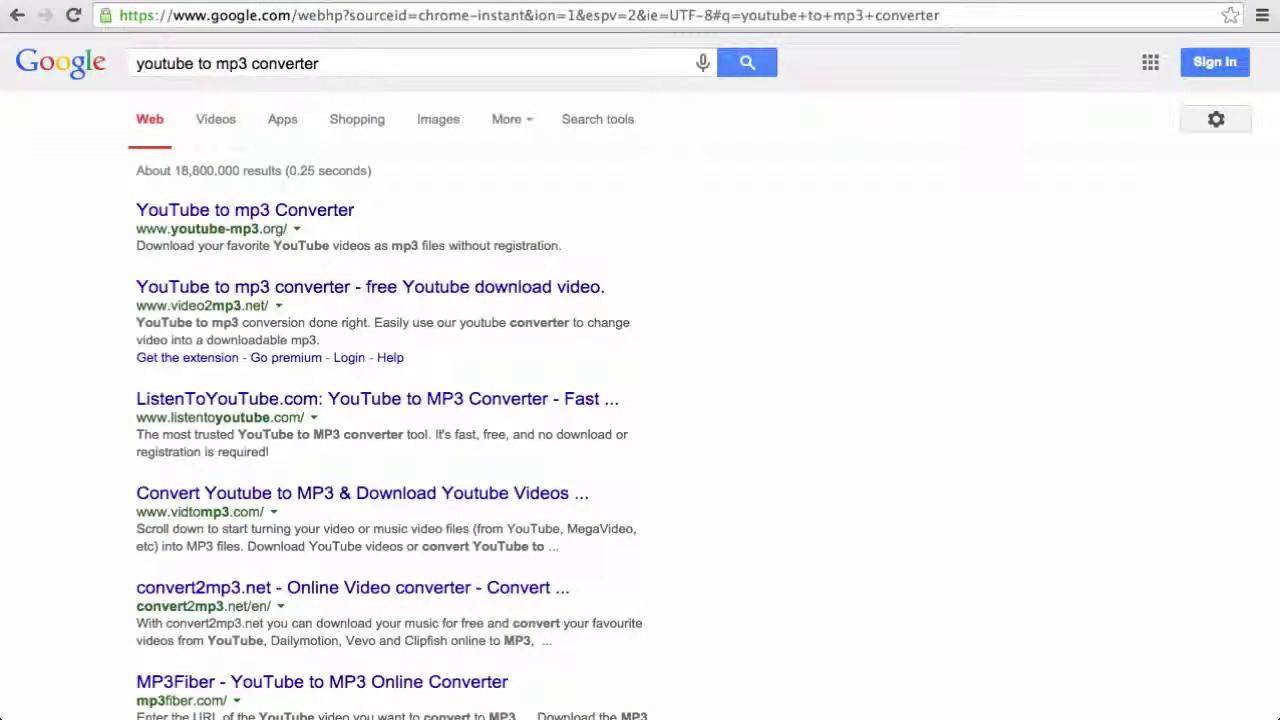
{"action": "scroll", "coordinate": [36, 530], "scroll_direction": "down", "scroll_amount": 5}
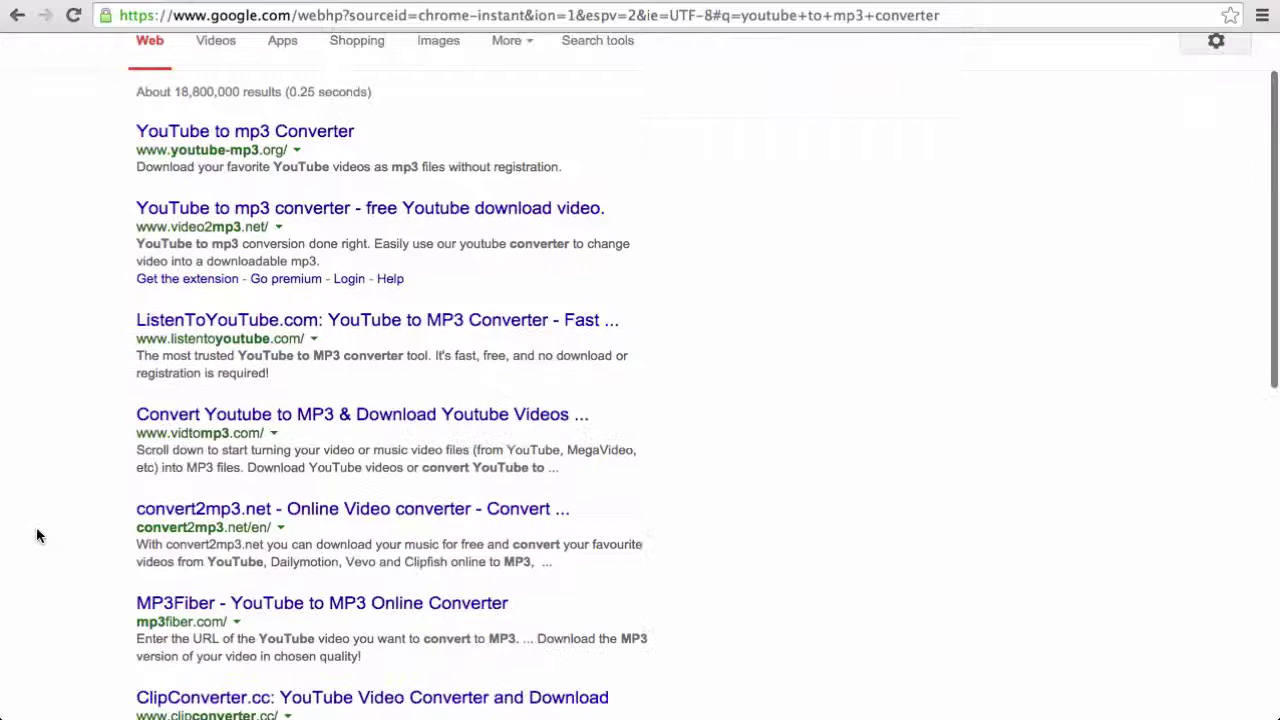
{"action": "scroll", "coordinate": [36, 535], "scroll_direction": "down", "scroll_amount": 1}
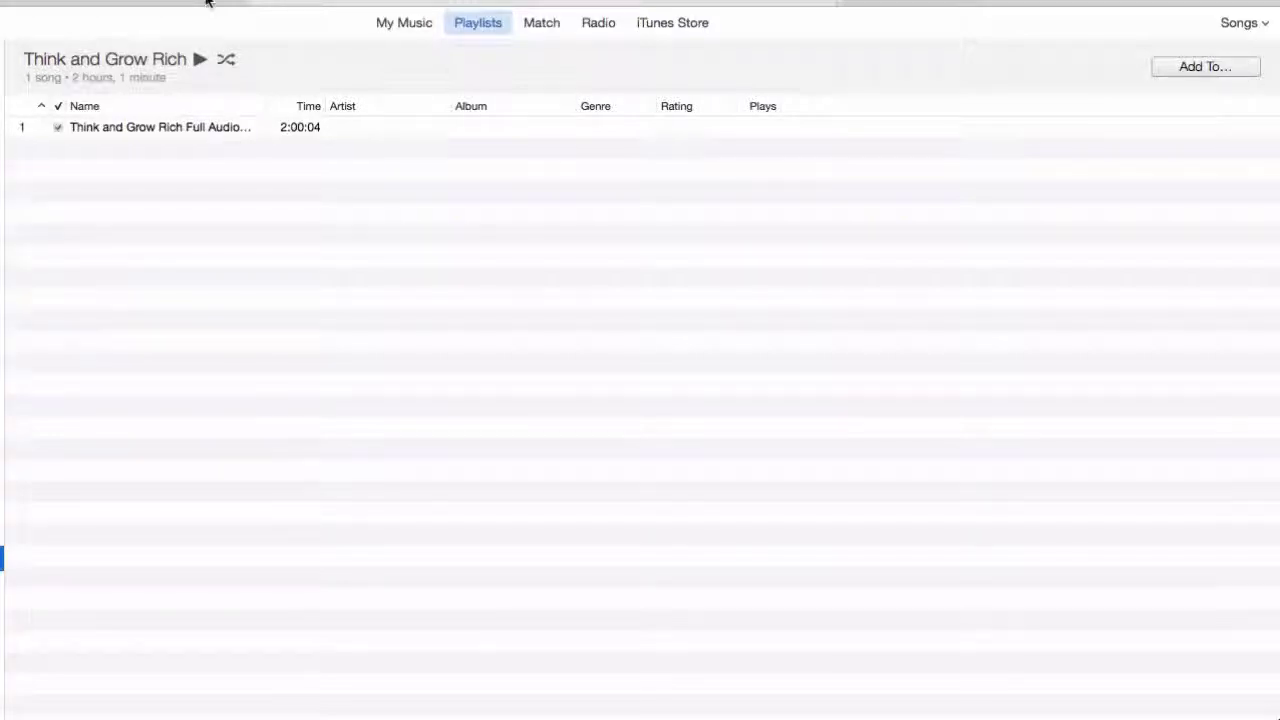
In Get Info Options, change the Think and Grow Rich track's Media Kind to Audiobook and confirm.
{"action": "key", "text": "super+a"}
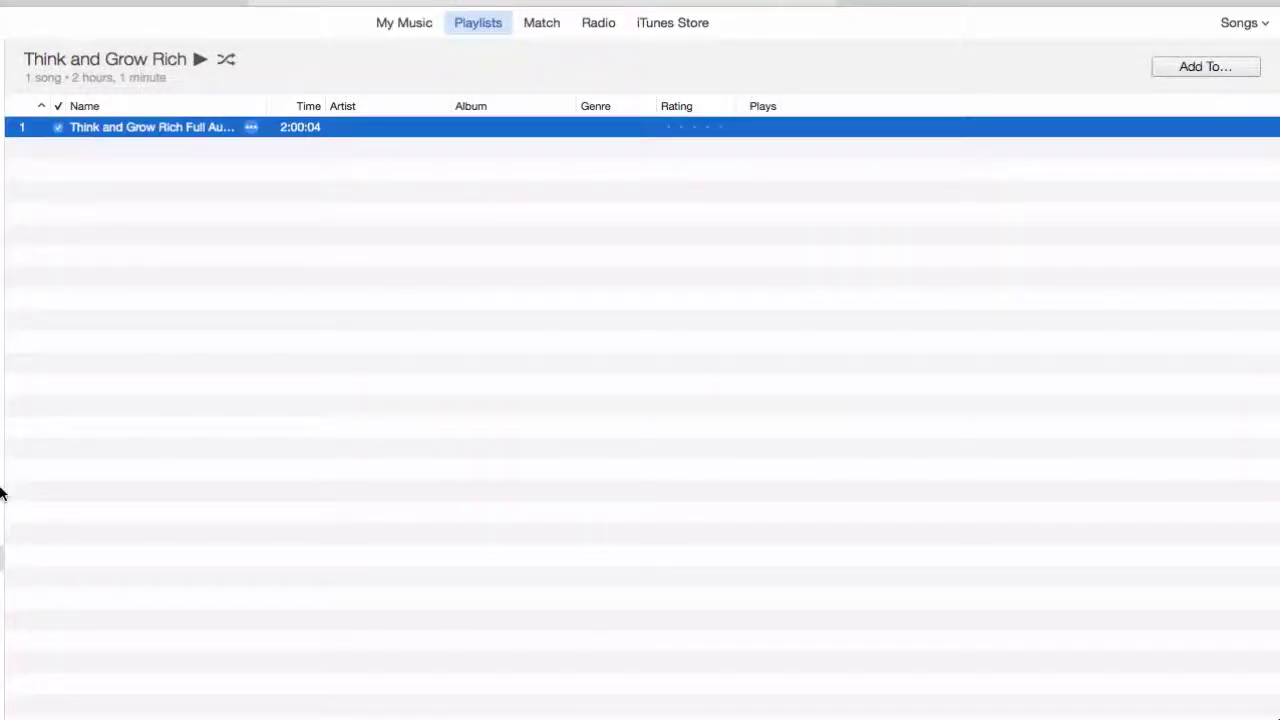
{"action": "right_click", "coordinate": [157, 130]}
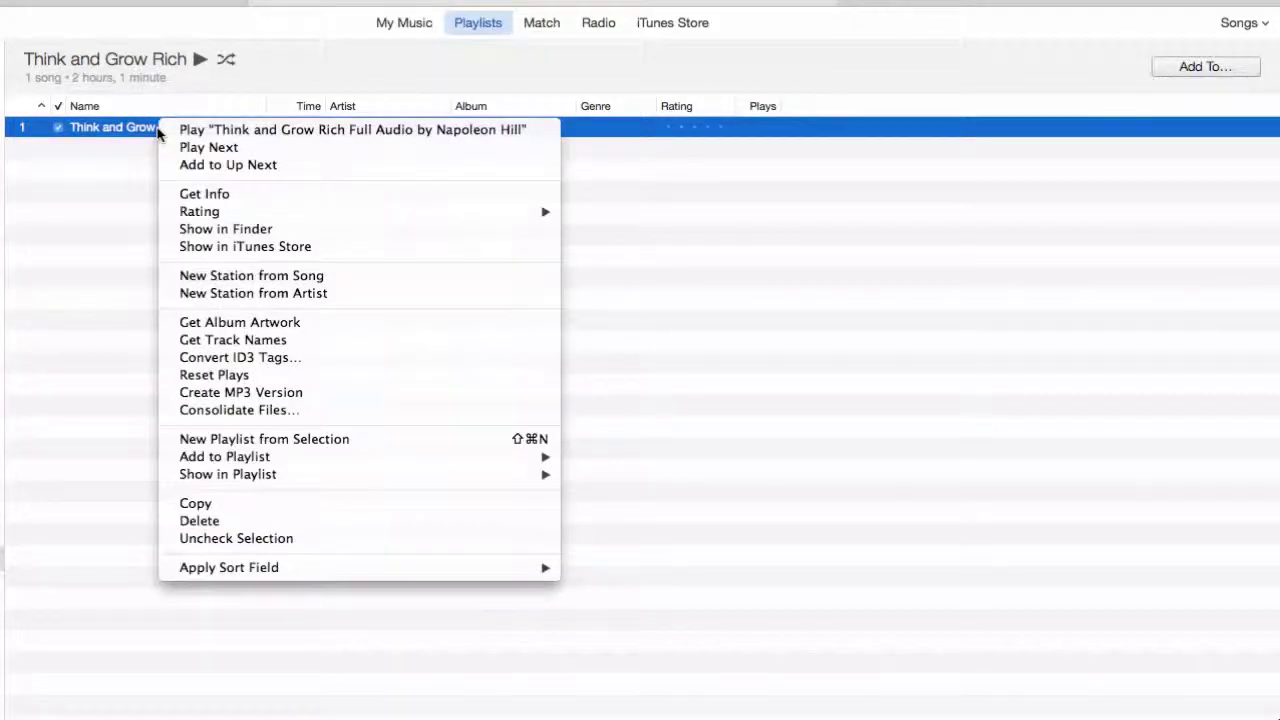
{"action": "left_click", "coordinate": [210, 194]}
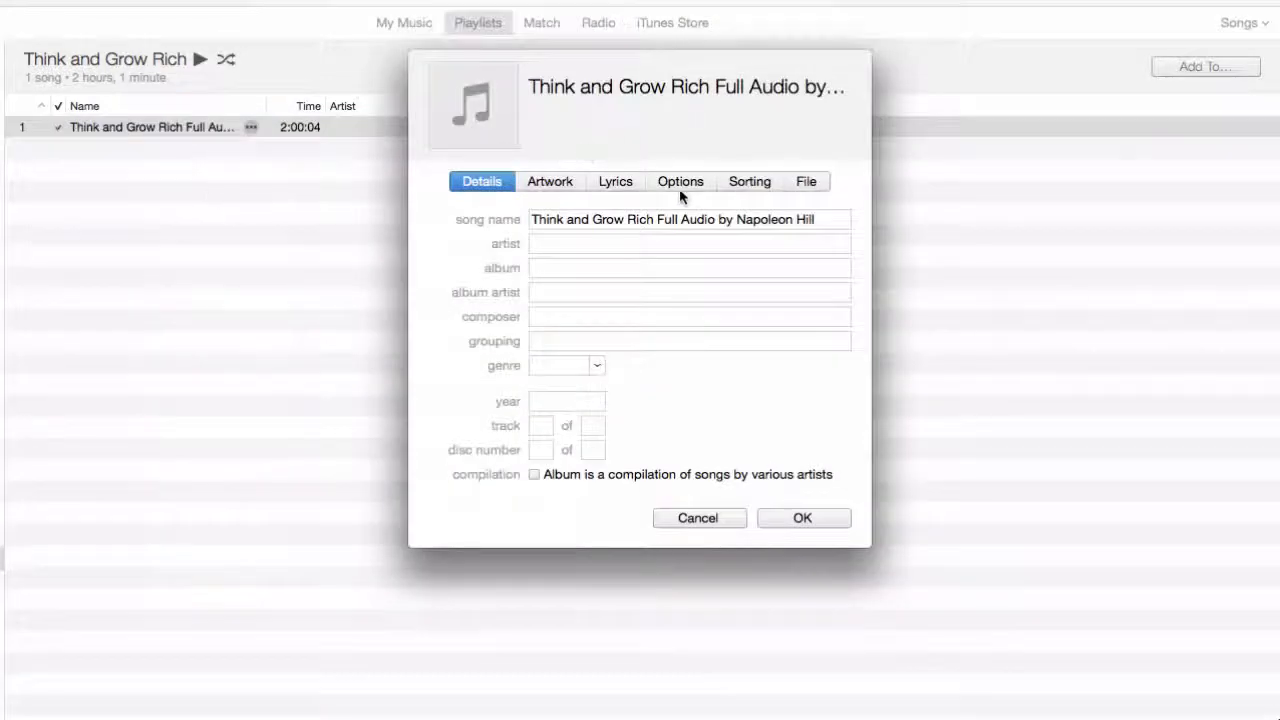
{"action": "left_click", "coordinate": [680, 184]}
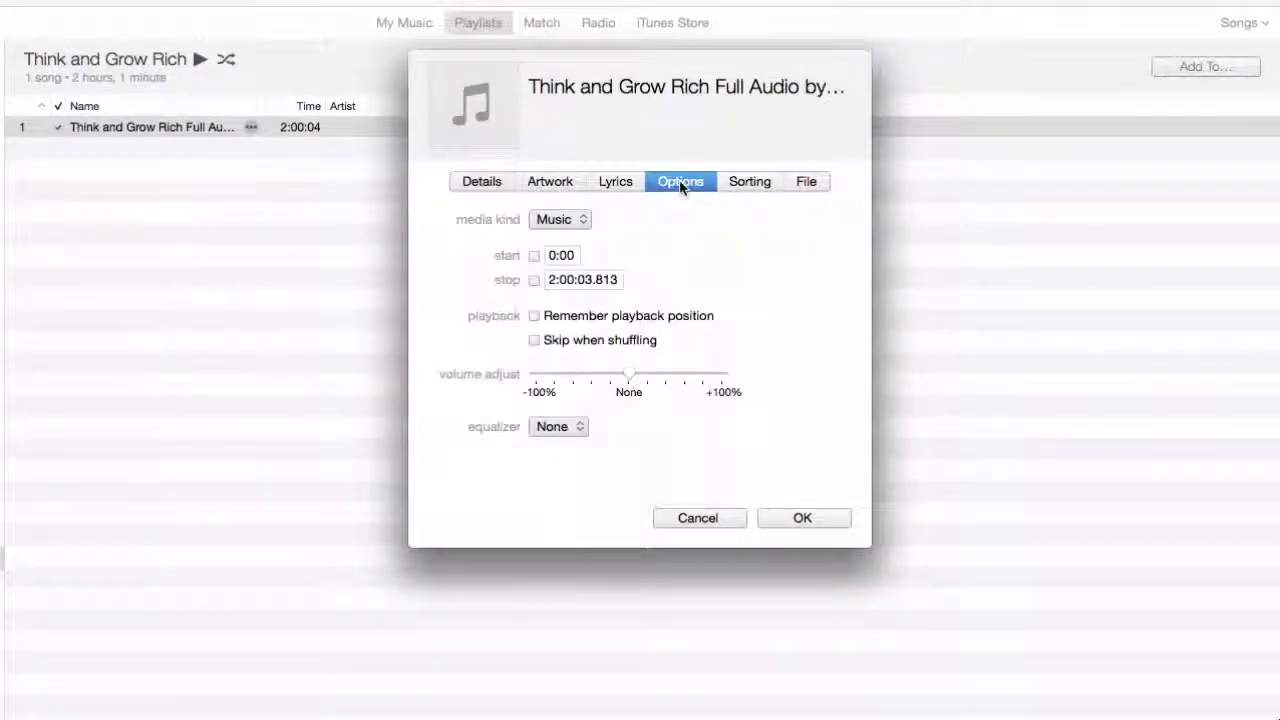
{"action": "left_click", "coordinate": [586, 219]}
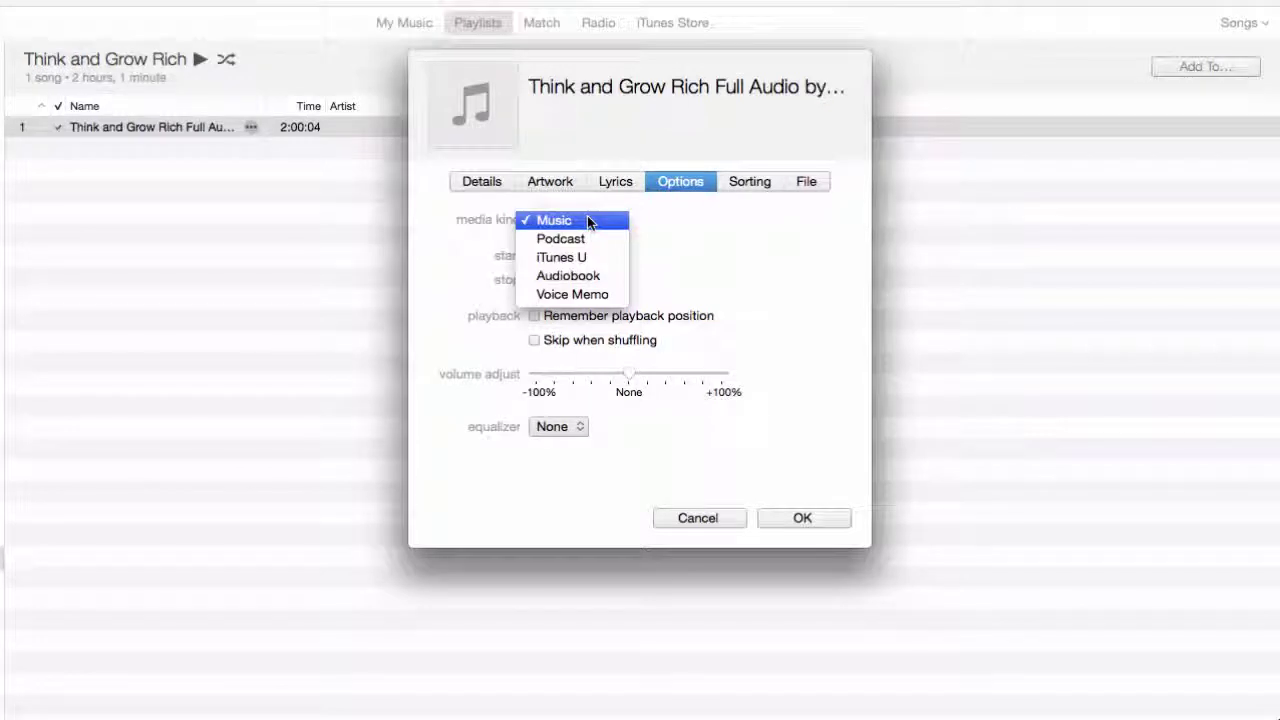
{"action": "left_click", "coordinate": [588, 240]}
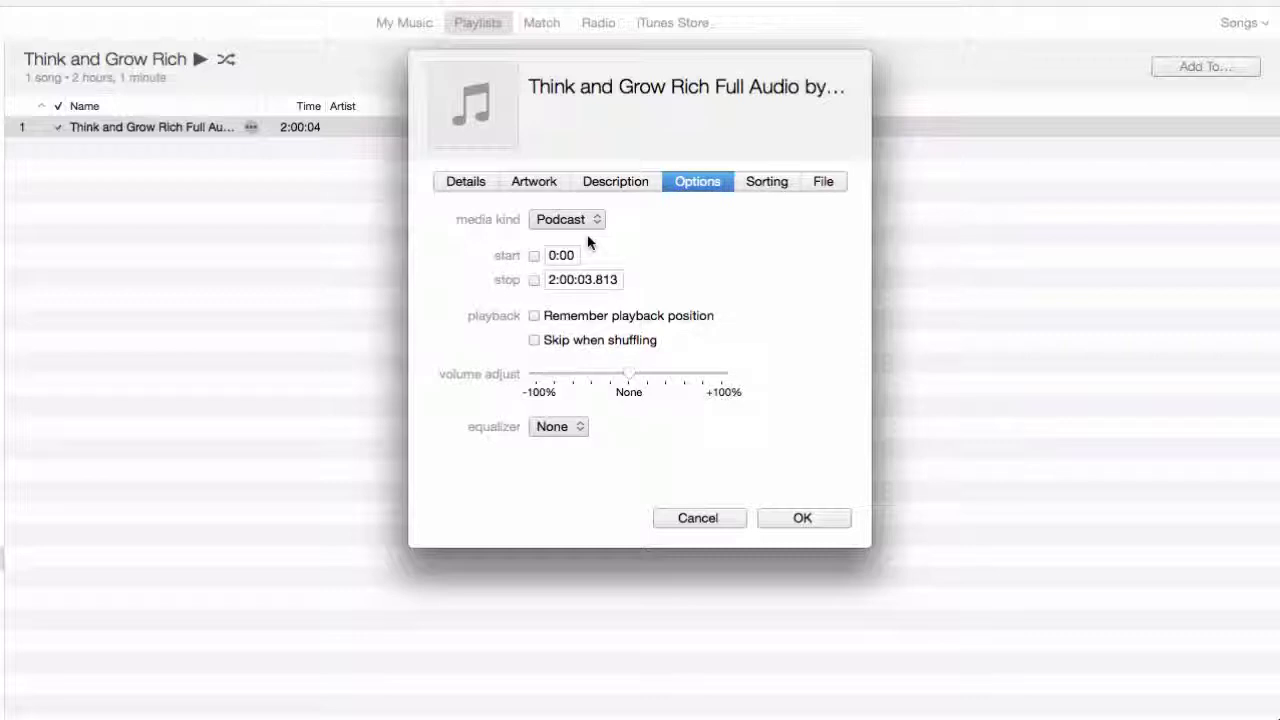
{"action": "left_click", "coordinate": [585, 220]}
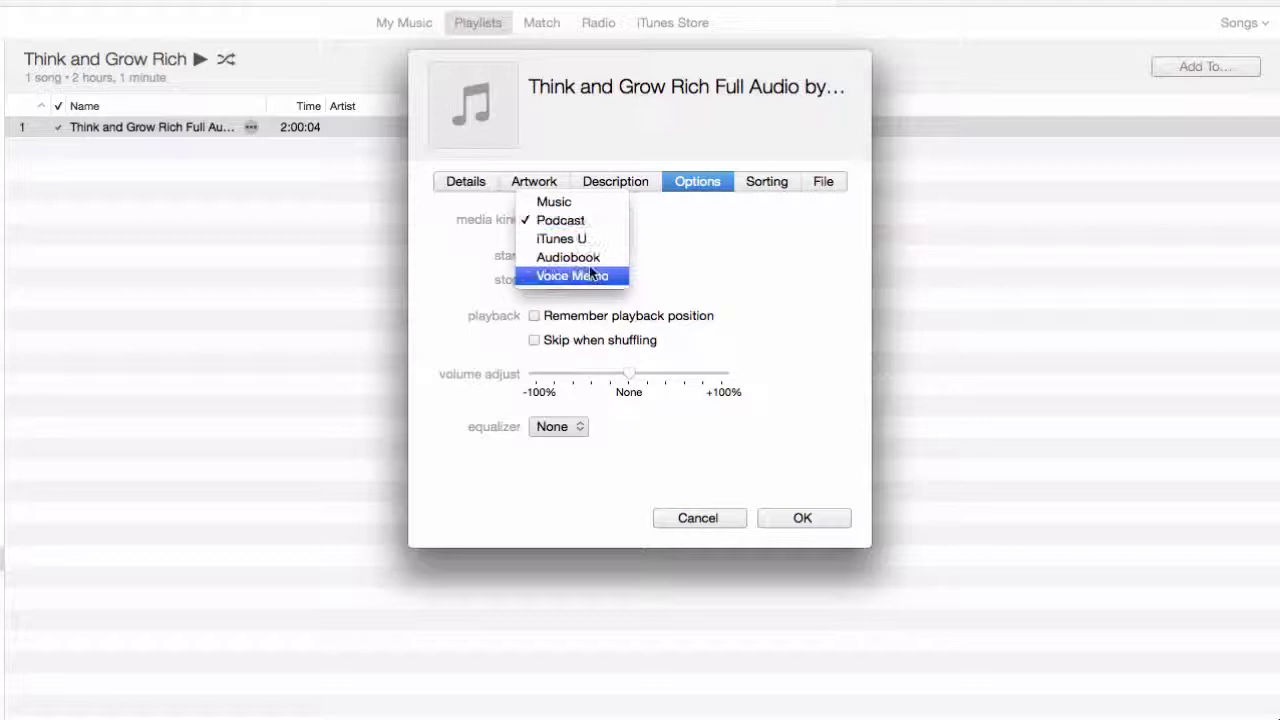
{"action": "left_click", "coordinate": [590, 257]}
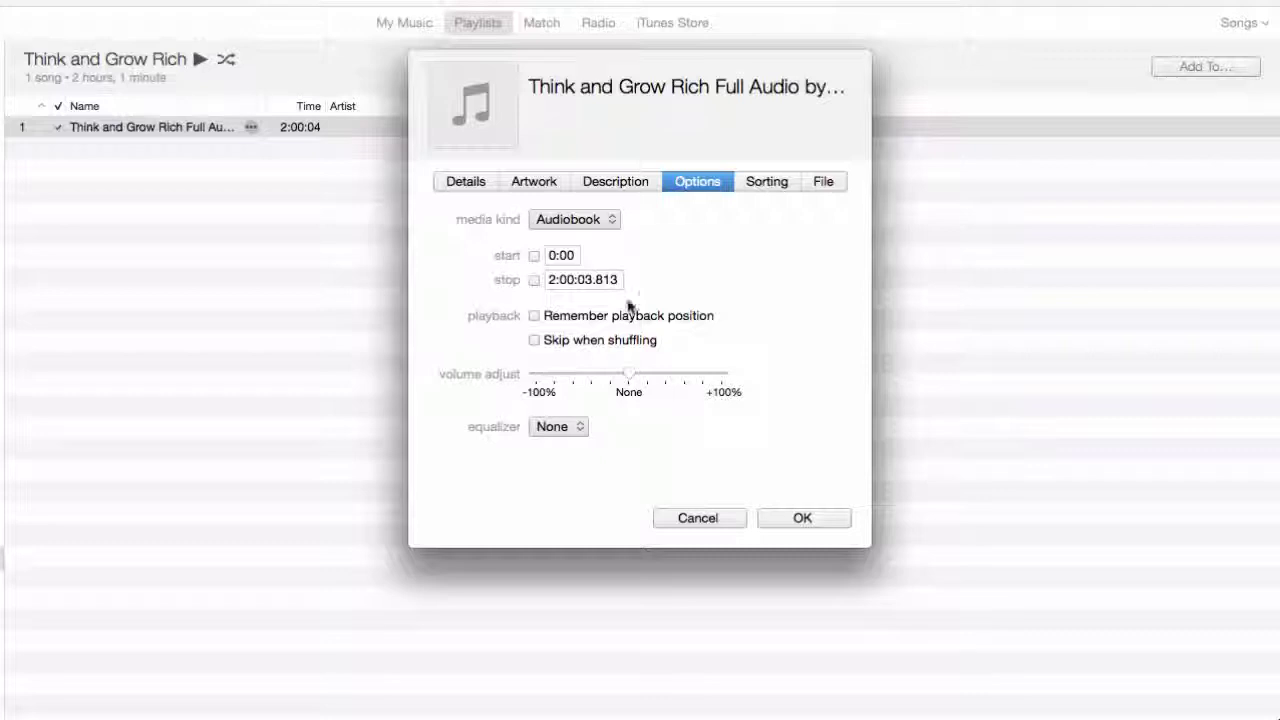
{"action": "left_click", "coordinate": [818, 518]}
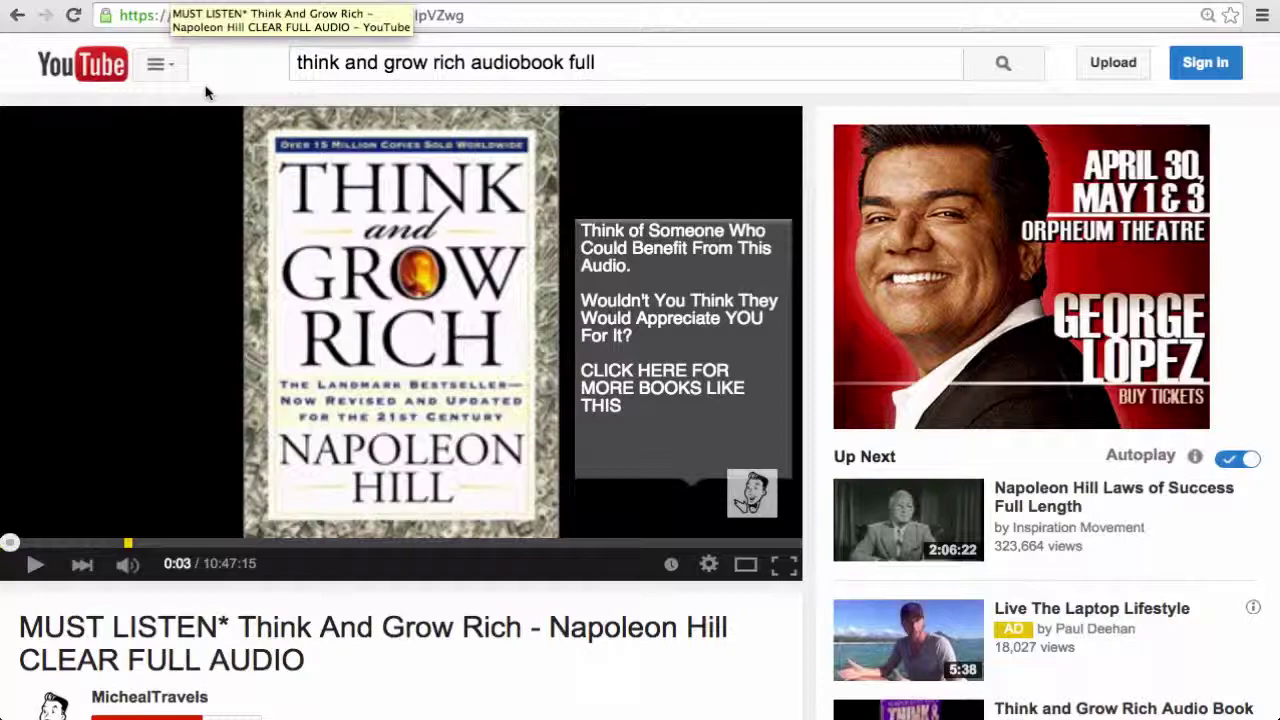
Open the related video 'Think And Grow Rich - Napolean Hill - FULL AudioBook'.
{"action": "scroll", "coordinate": [205, 92], "scroll_direction": "down", "scroll_amount": 5}
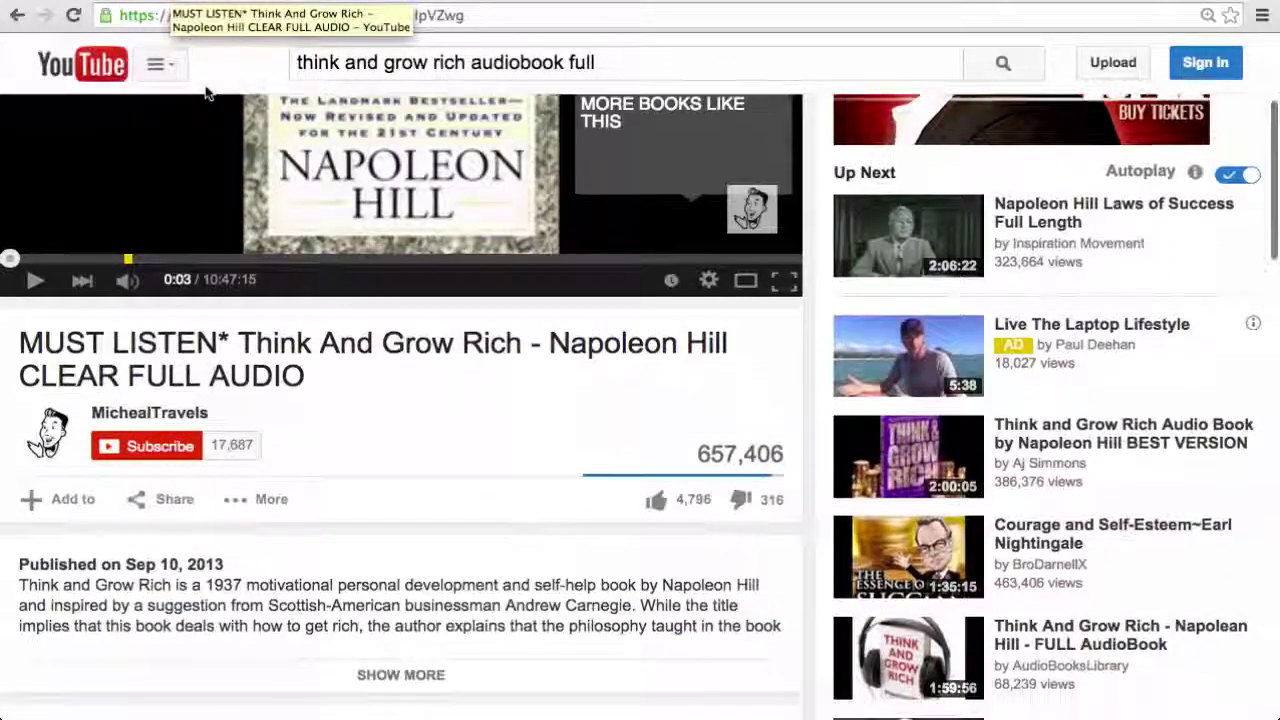
{"action": "scroll", "coordinate": [205, 90], "scroll_direction": "down", "scroll_amount": 1}
{"action": "scroll", "coordinate": [250, 75], "scroll_direction": "up", "scroll_amount": 6}
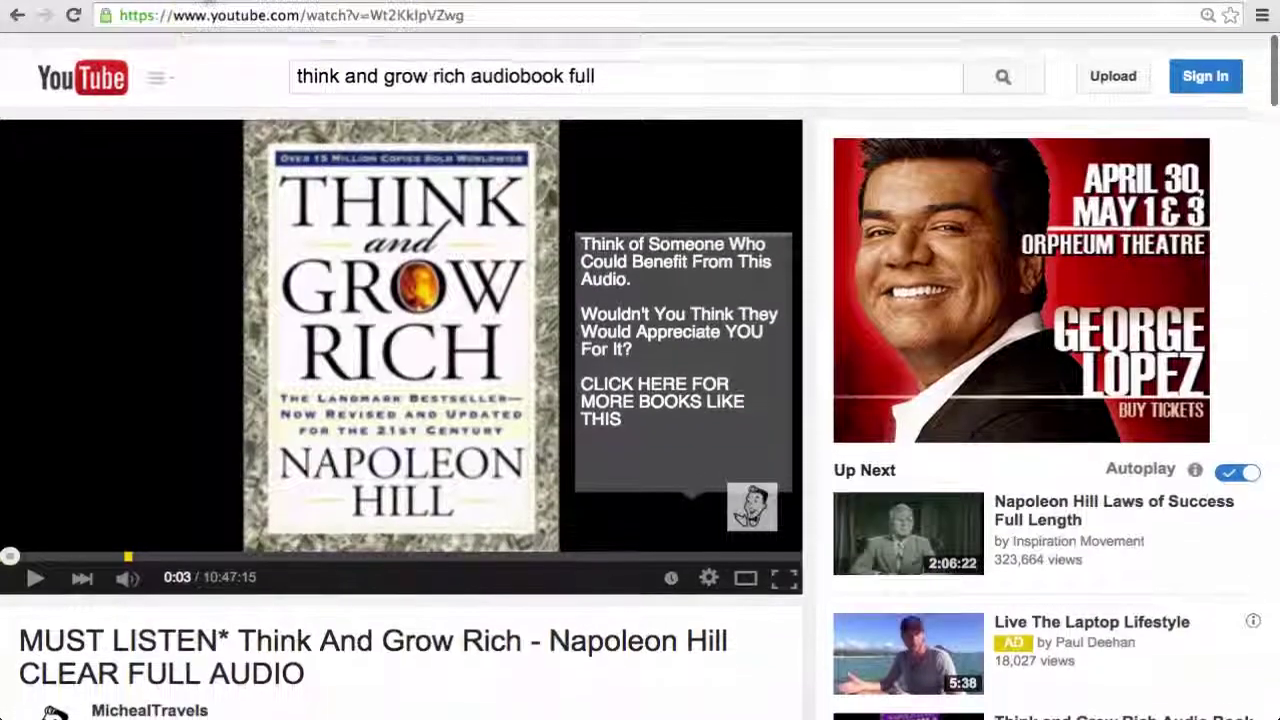
{"action": "scroll", "coordinate": [307, 55], "scroll_direction": "down", "scroll_amount": 8}
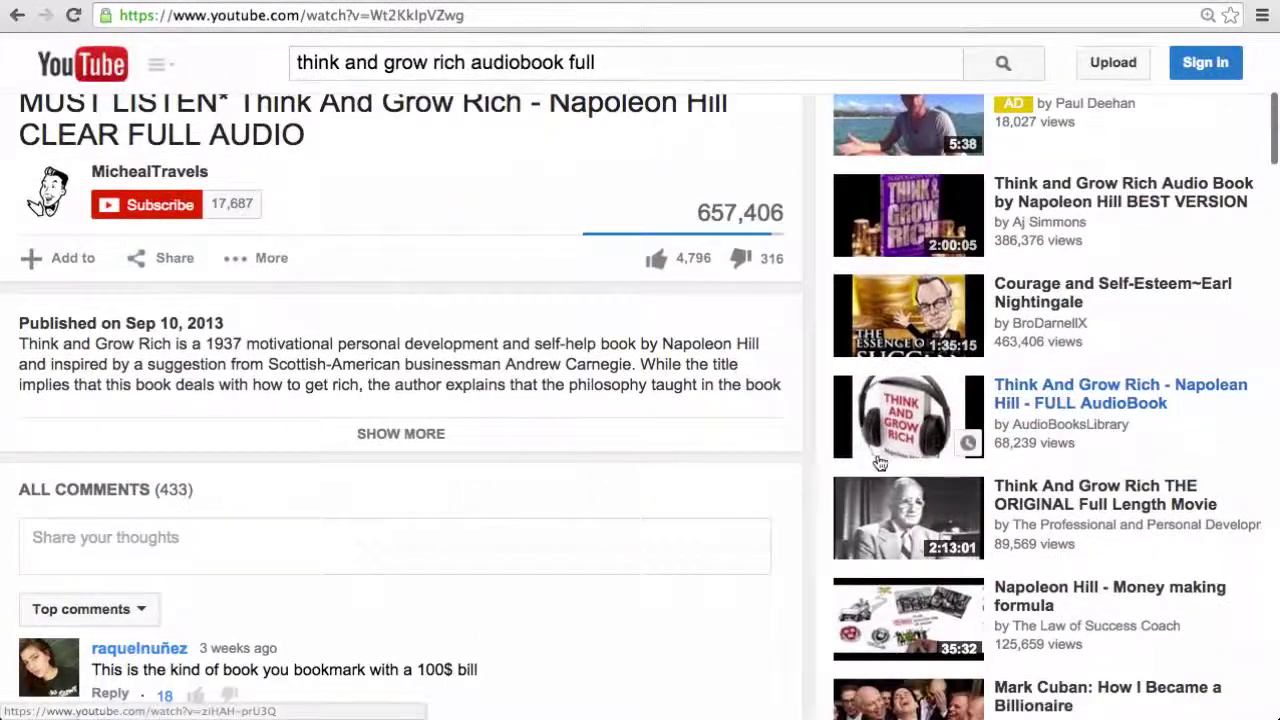
{"action": "left_click", "coordinate": [1045, 428]}
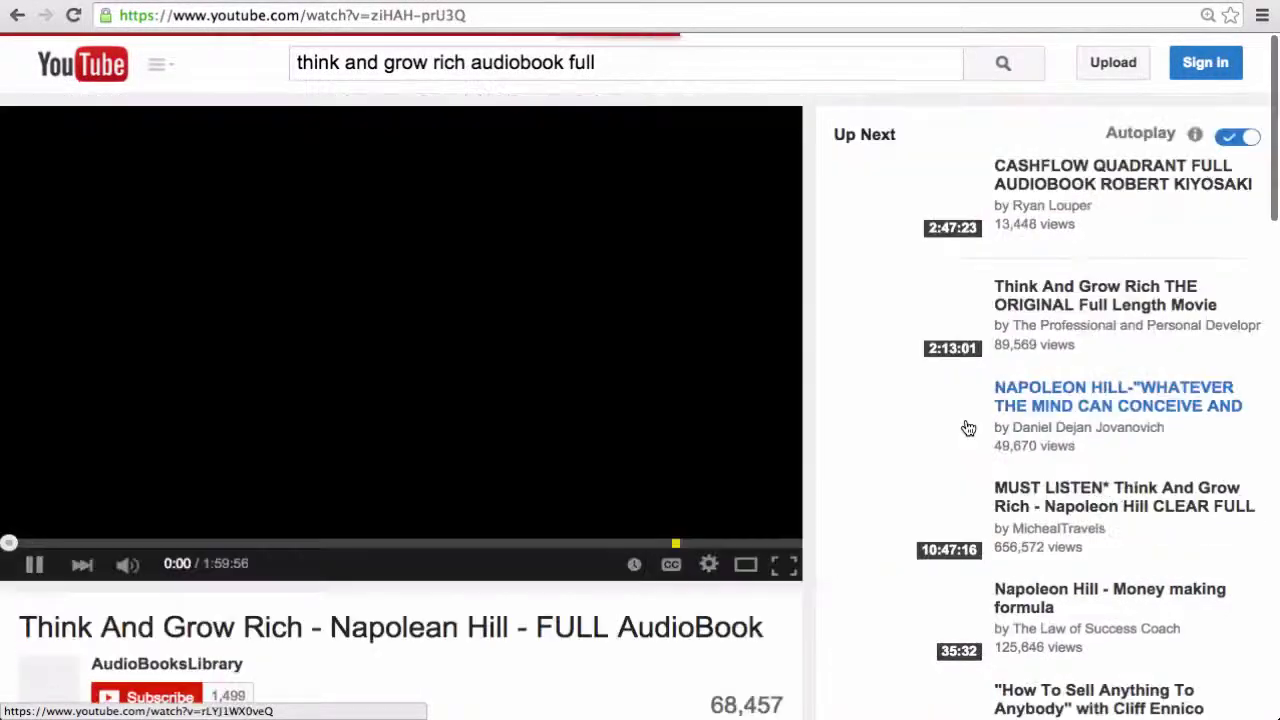
Go to its AudioBooksLibrary channel page and look over the uploaded audiobooks.
{"action": "scroll", "coordinate": [460, 455], "scroll_direction": "down", "scroll_amount": 2}
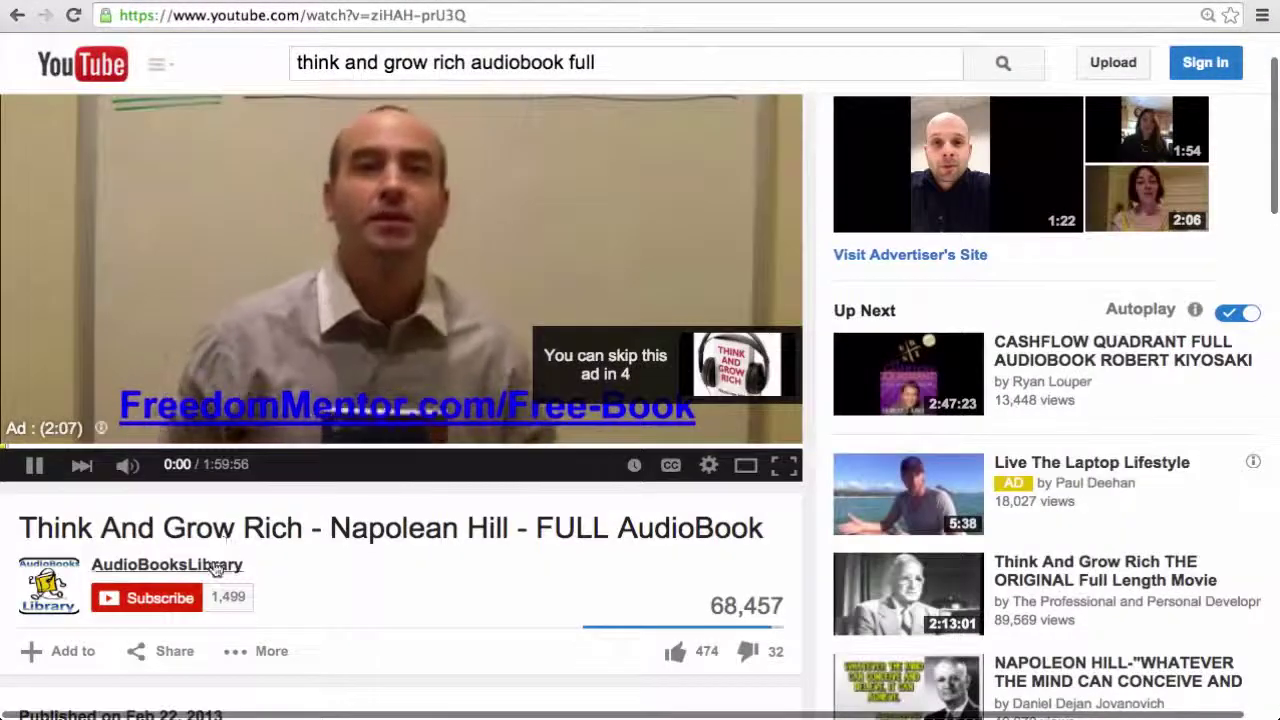
{"action": "left_click", "coordinate": [214, 568]}
{"action": "scroll", "coordinate": [166, 491], "scroll_direction": "down", "scroll_amount": 1}
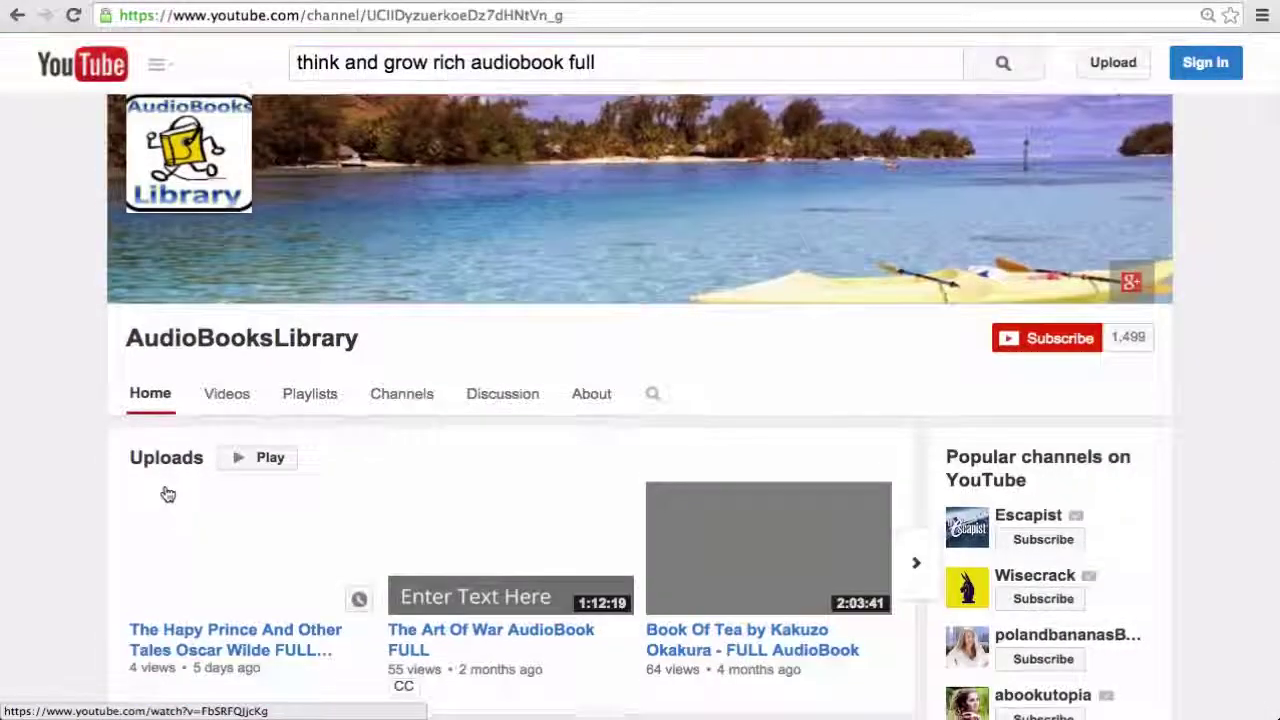
{"action": "scroll", "coordinate": [140, 496], "scroll_direction": "down", "scroll_amount": 2}
{"action": "scroll", "coordinate": [140, 496], "scroll_direction": "up", "scroll_amount": 3}
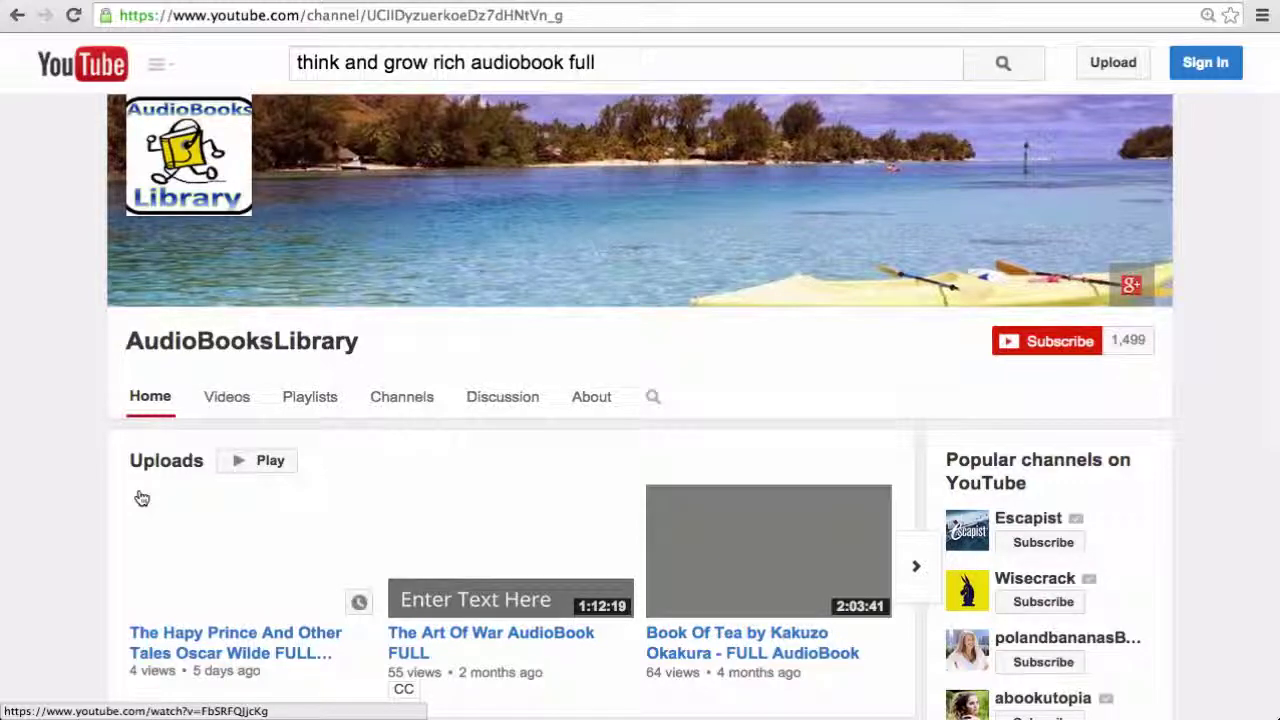
Search YouTube for 'audiobooks' and open THE ART OF WAR full audiobook video.
{"action": "triple_click", "coordinate": [404, 72]}
{"action": "type", "text": "audiobooks"}
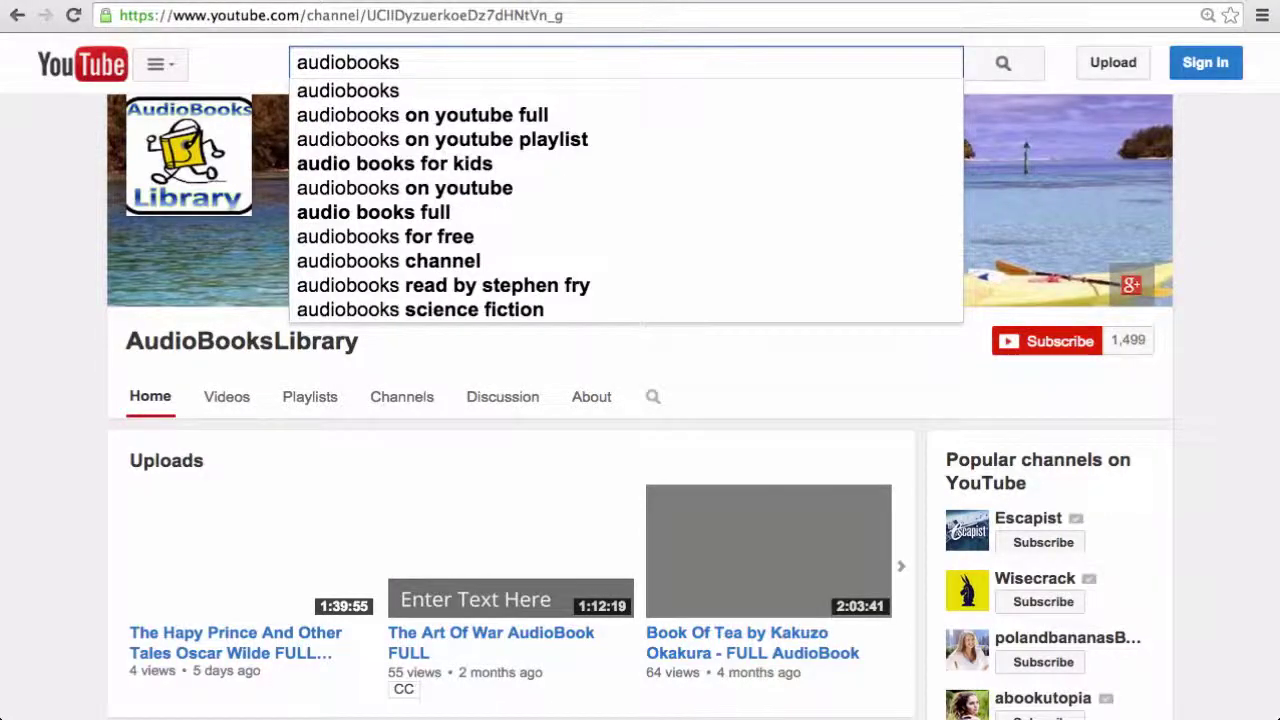
{"action": "key", "text": "Return"}
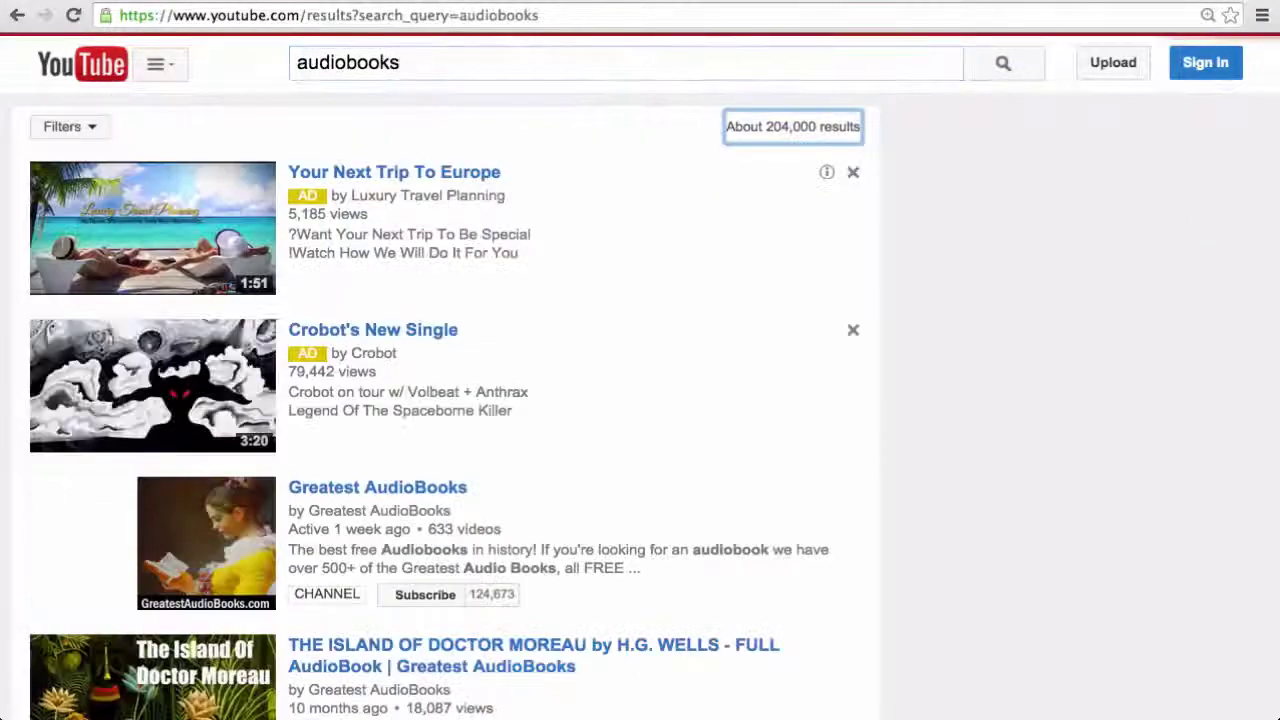
{"action": "scroll", "coordinate": [398, 142], "scroll_direction": "down", "scroll_amount": 10}
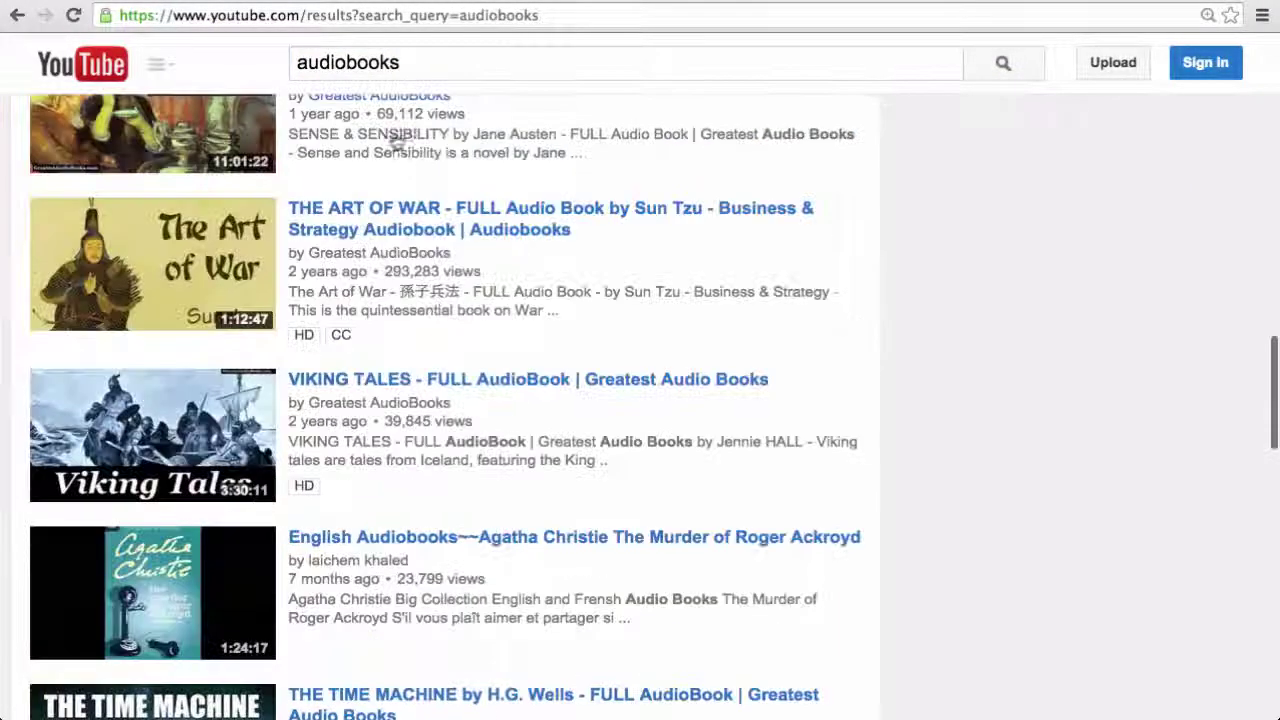
{"action": "left_click", "coordinate": [406, 209]}
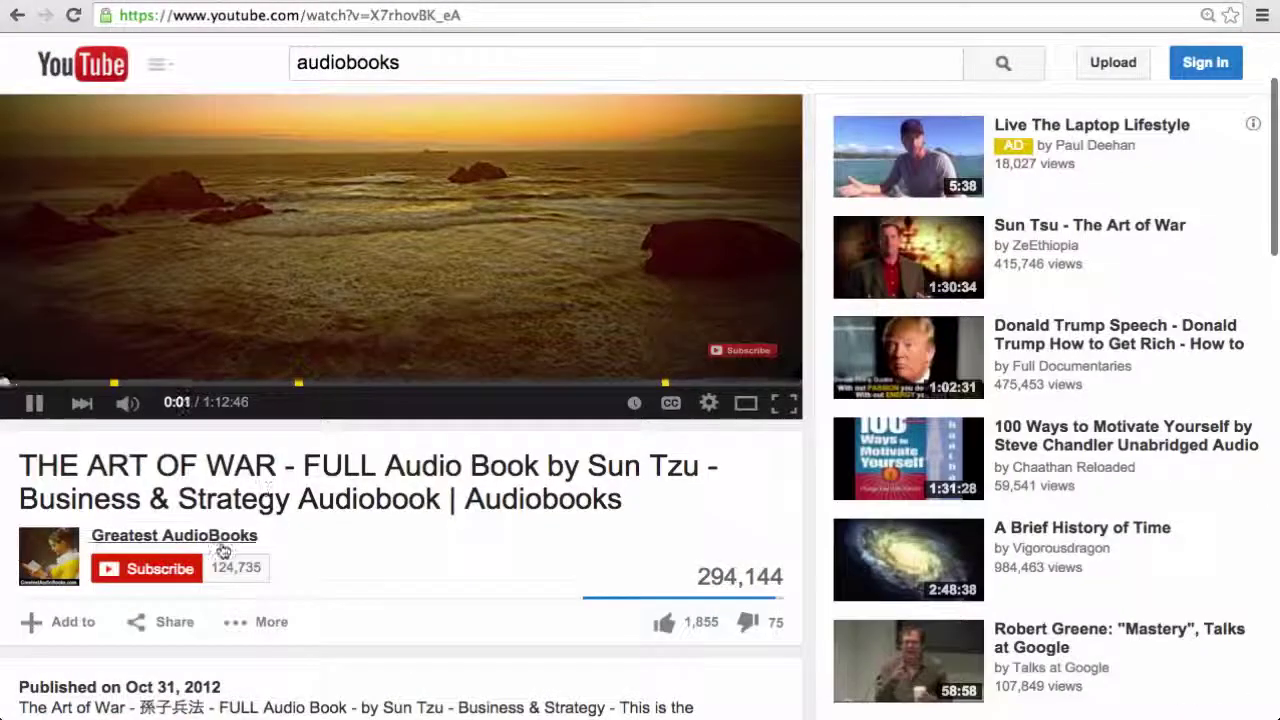
Browse the Greatest AudioBooks channel's audiobook collections, then go back to the YouTube home page.
{"action": "left_click", "coordinate": [220, 538]}
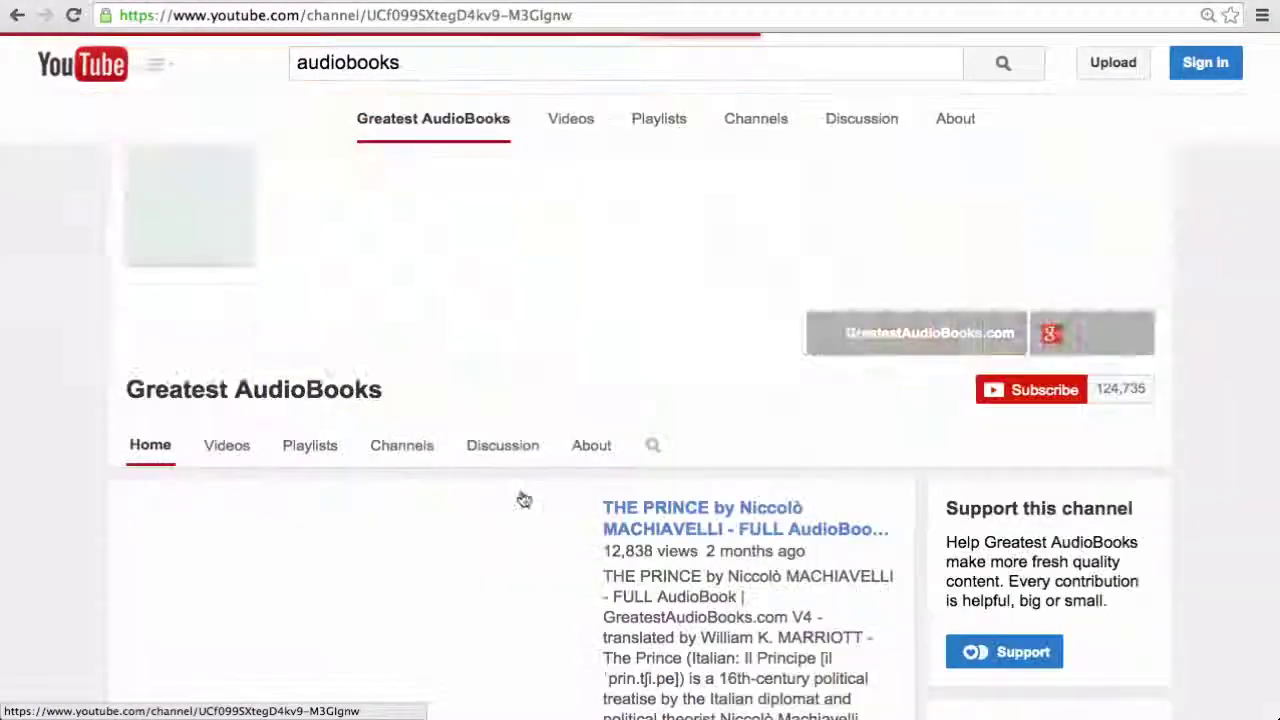
{"action": "scroll", "coordinate": [519, 497], "scroll_direction": "down", "scroll_amount": 5}
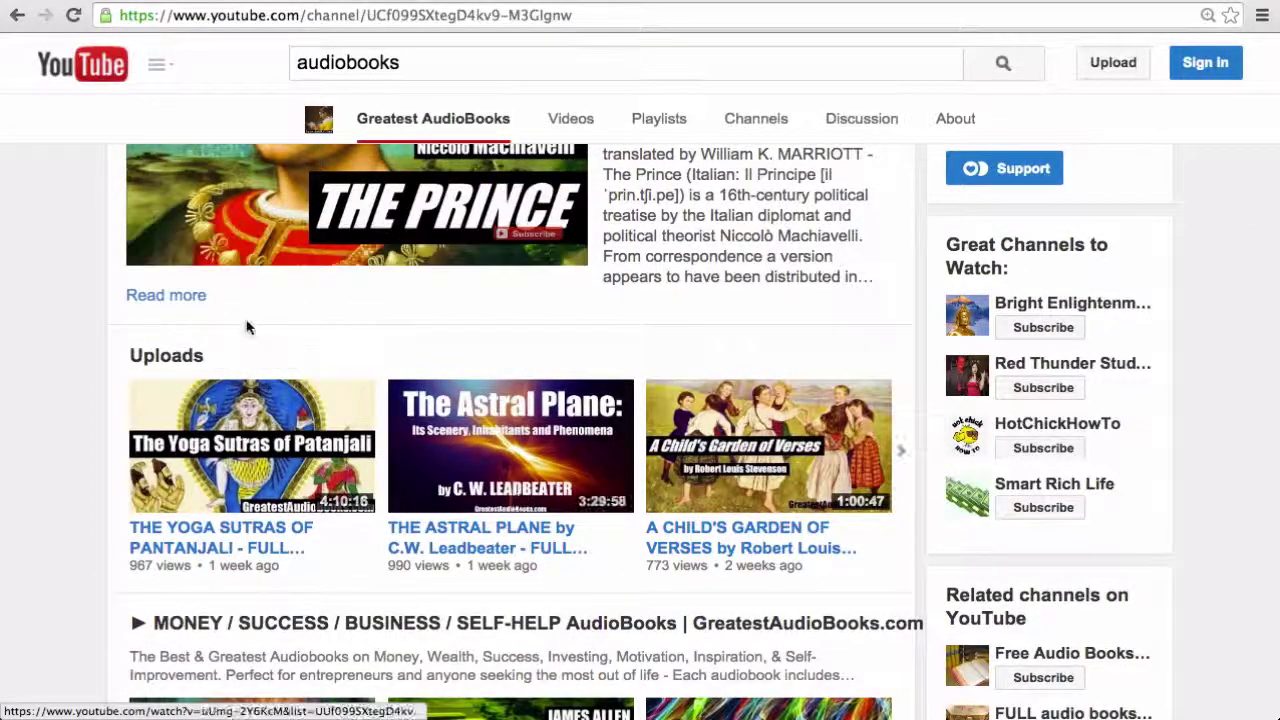
{"action": "scroll", "coordinate": [195, 268], "scroll_direction": "up", "scroll_amount": 3}
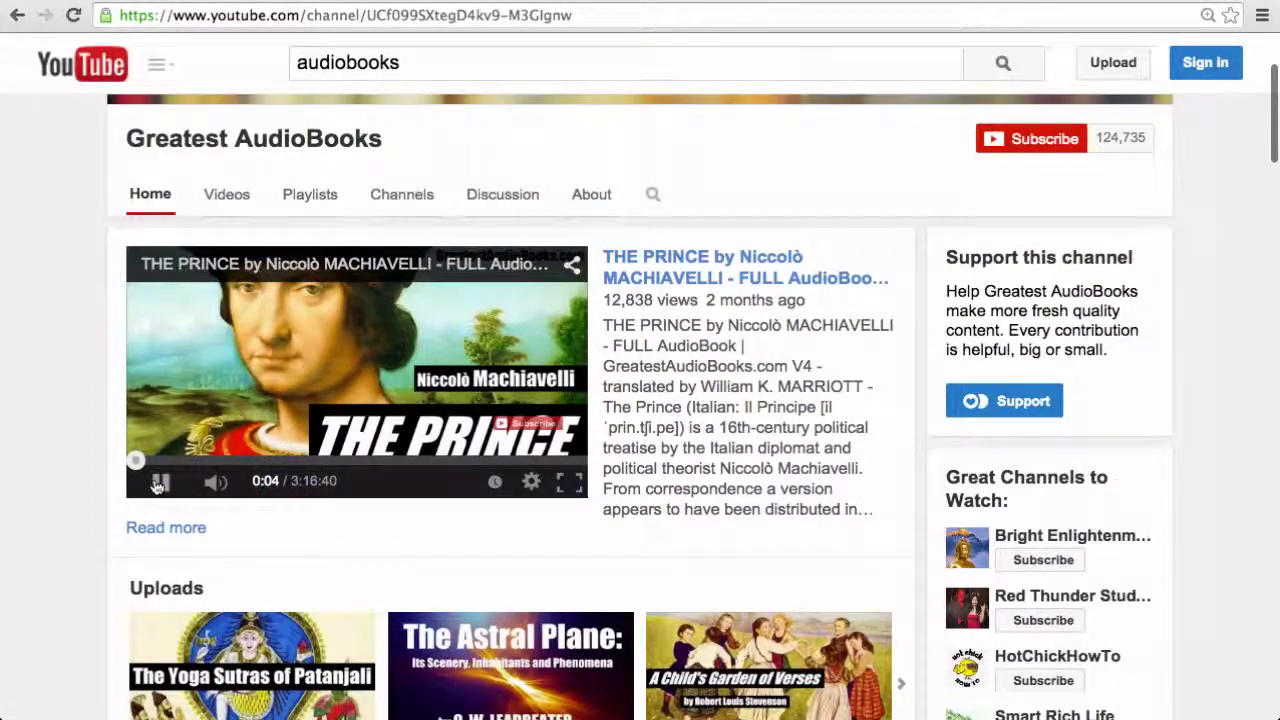
{"action": "scroll", "coordinate": [157, 486], "scroll_direction": "down", "scroll_amount": 3}
{"action": "scroll", "coordinate": [46, 462], "scroll_direction": "down", "scroll_amount": 3}
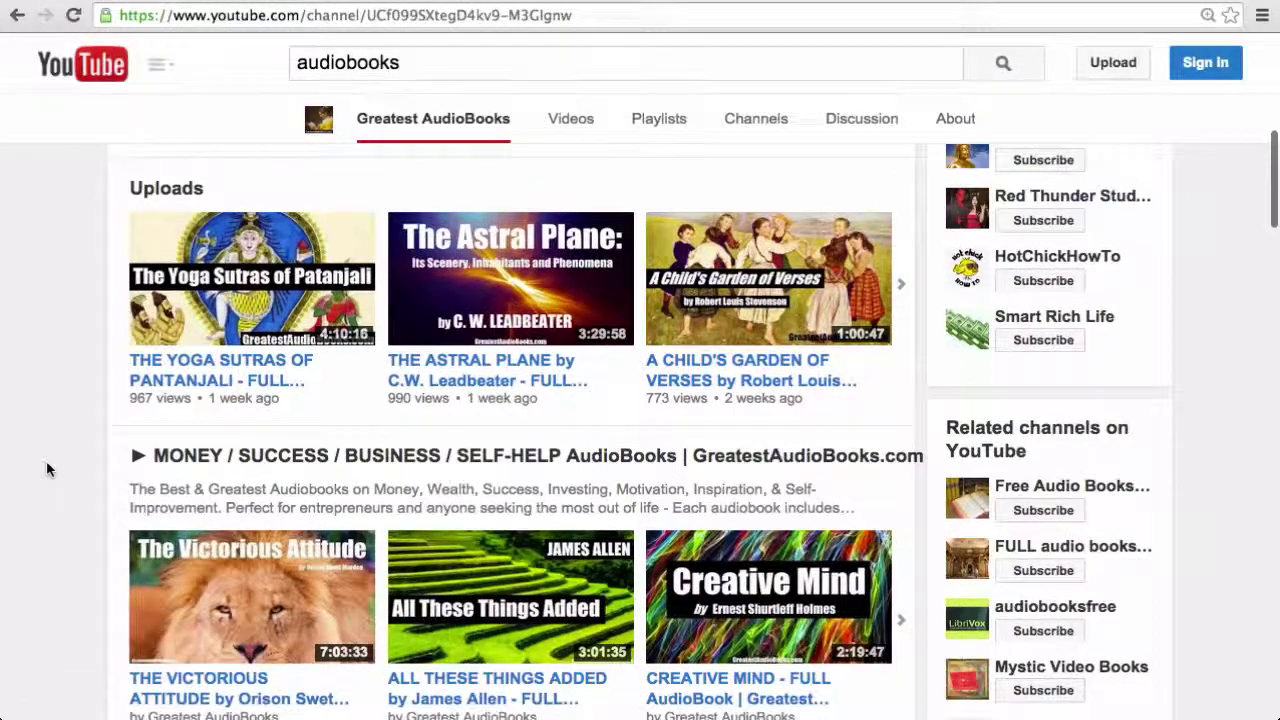
{"action": "scroll", "coordinate": [46, 468], "scroll_direction": "down", "scroll_amount": 5}
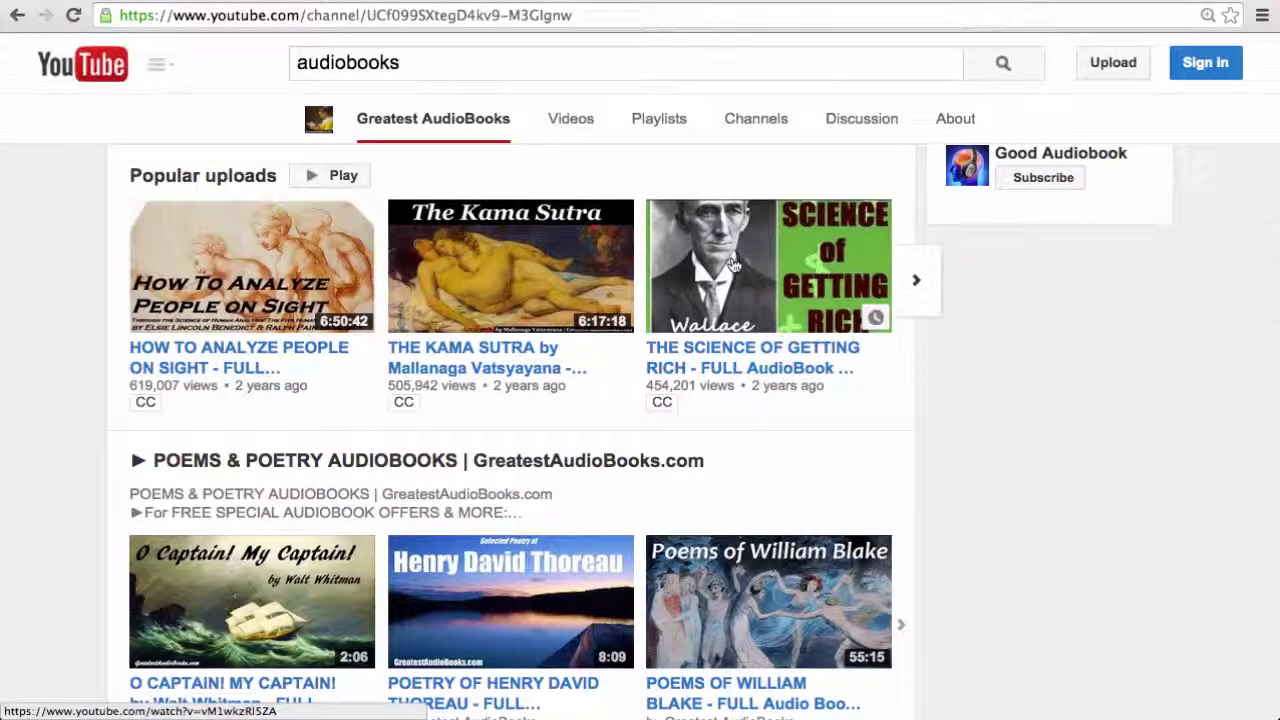
{"action": "scroll", "coordinate": [150, 425], "scroll_direction": "down", "scroll_amount": 1}
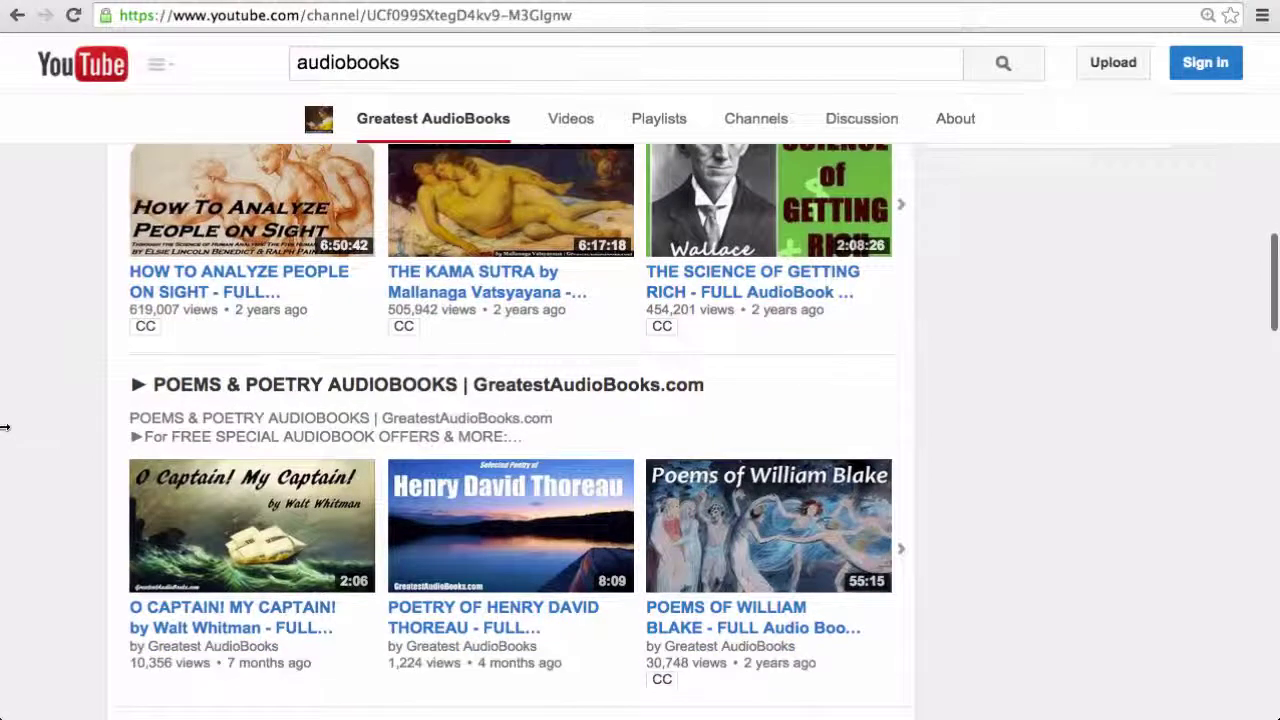
{"action": "scroll", "coordinate": [4, 427], "scroll_direction": "down", "scroll_amount": 2}
{"action": "scroll", "coordinate": [4, 427], "scroll_direction": "down", "scroll_amount": 8}
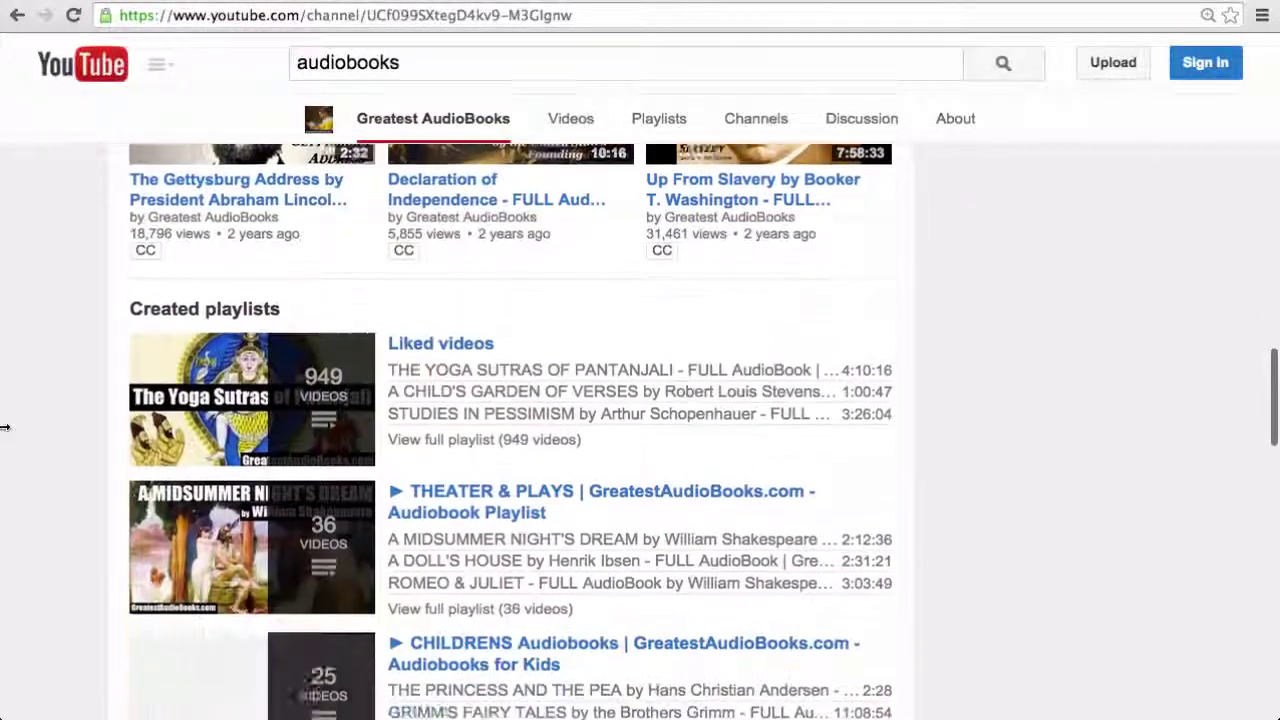
{"action": "scroll", "coordinate": [4, 427], "scroll_direction": "up", "scroll_amount": 12}
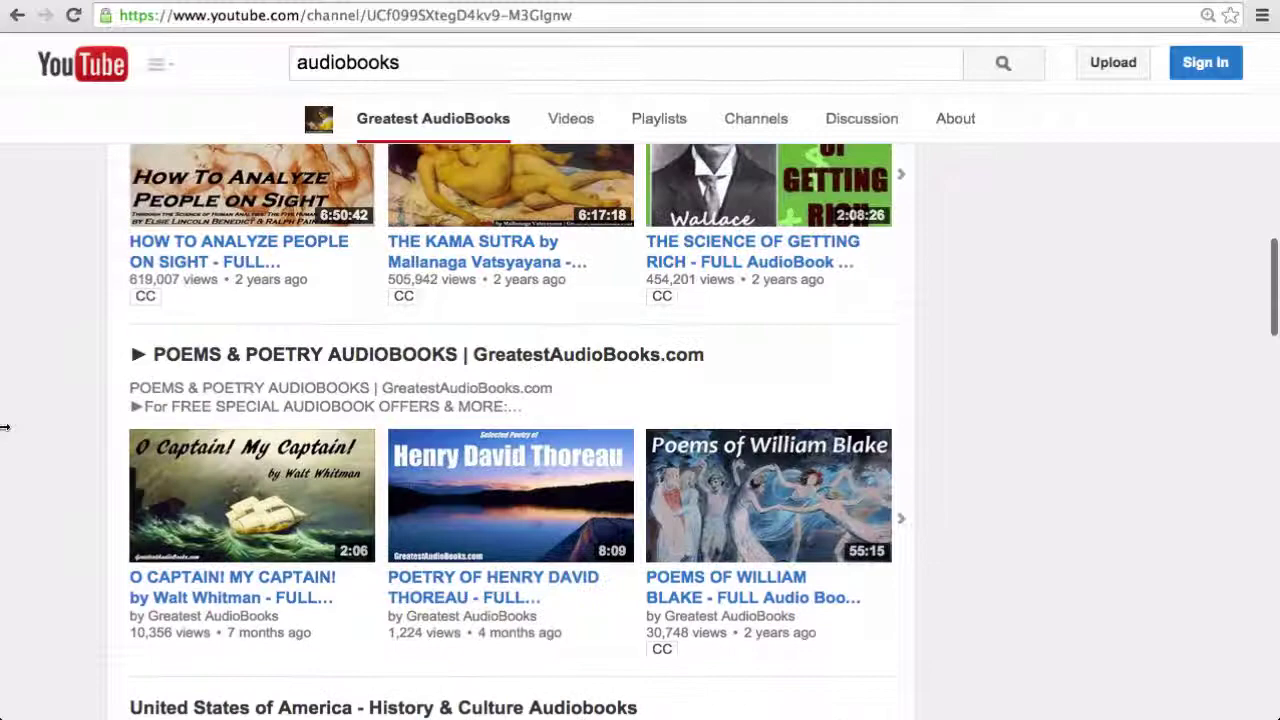
{"action": "scroll", "coordinate": [4, 427], "scroll_direction": "up", "scroll_amount": 3}
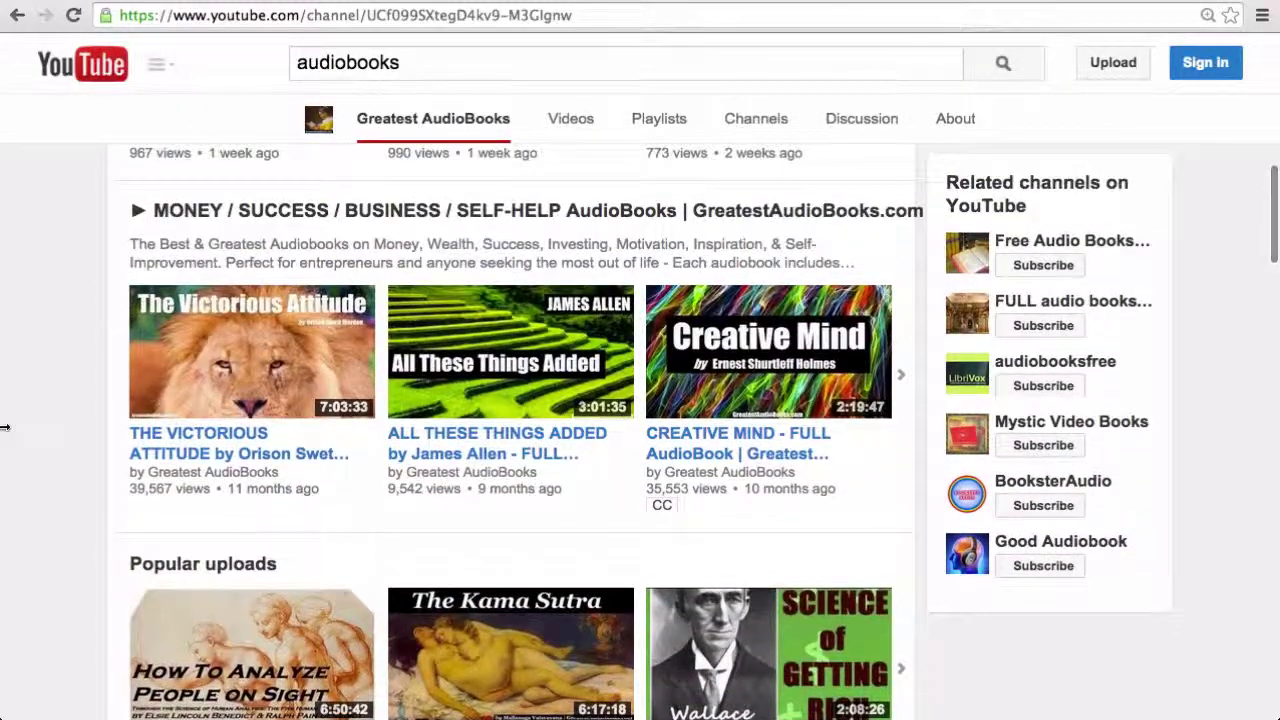
{"action": "scroll", "coordinate": [4, 427], "scroll_direction": "up", "scroll_amount": 1}
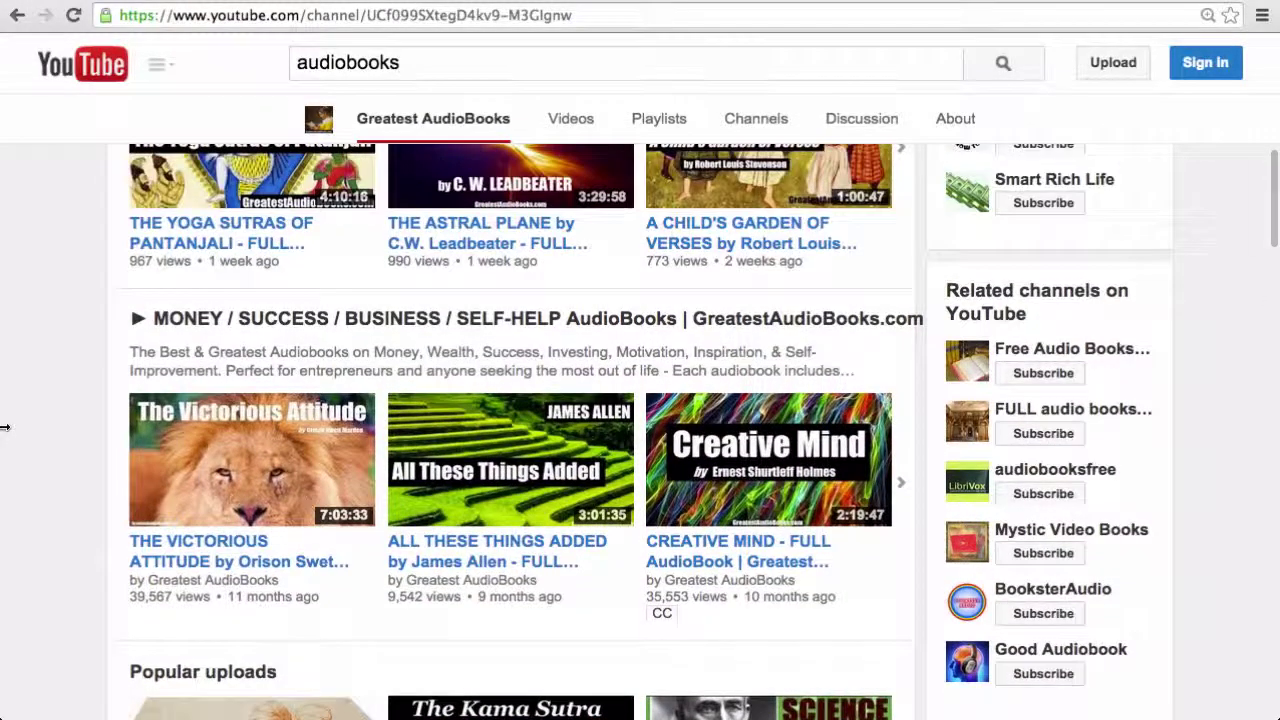
{"action": "left_click", "coordinate": [83, 64]}
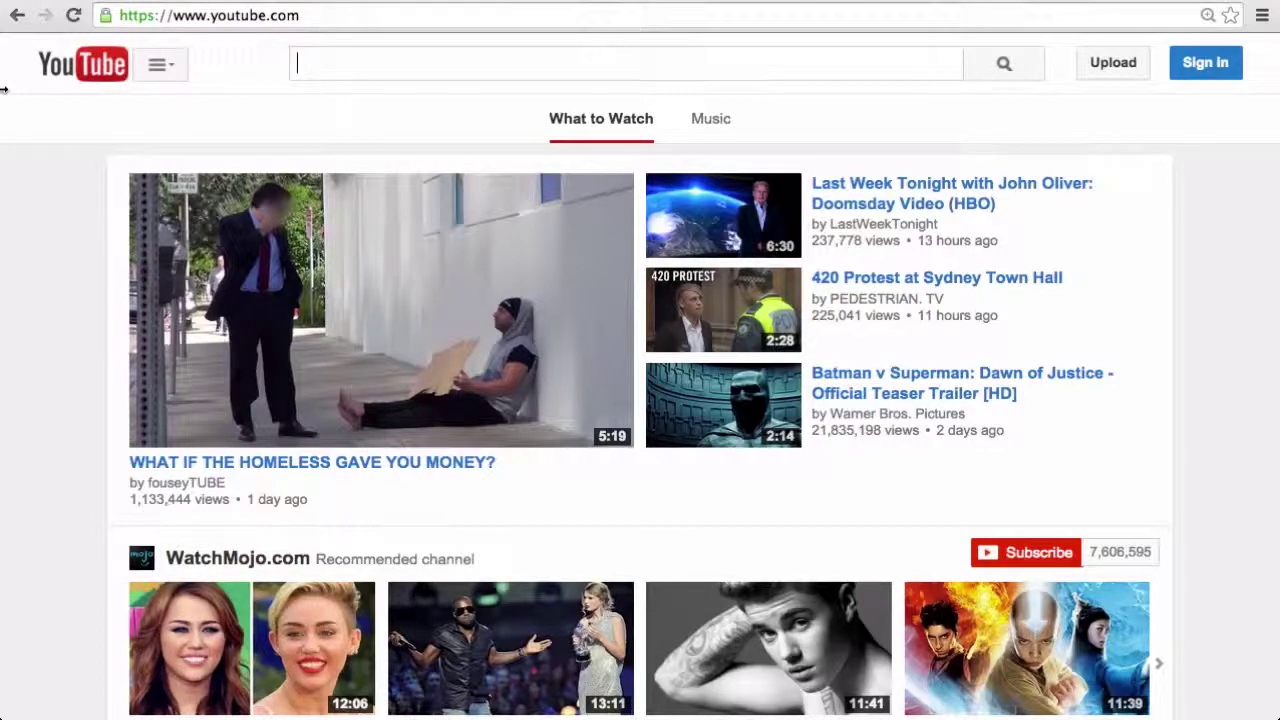